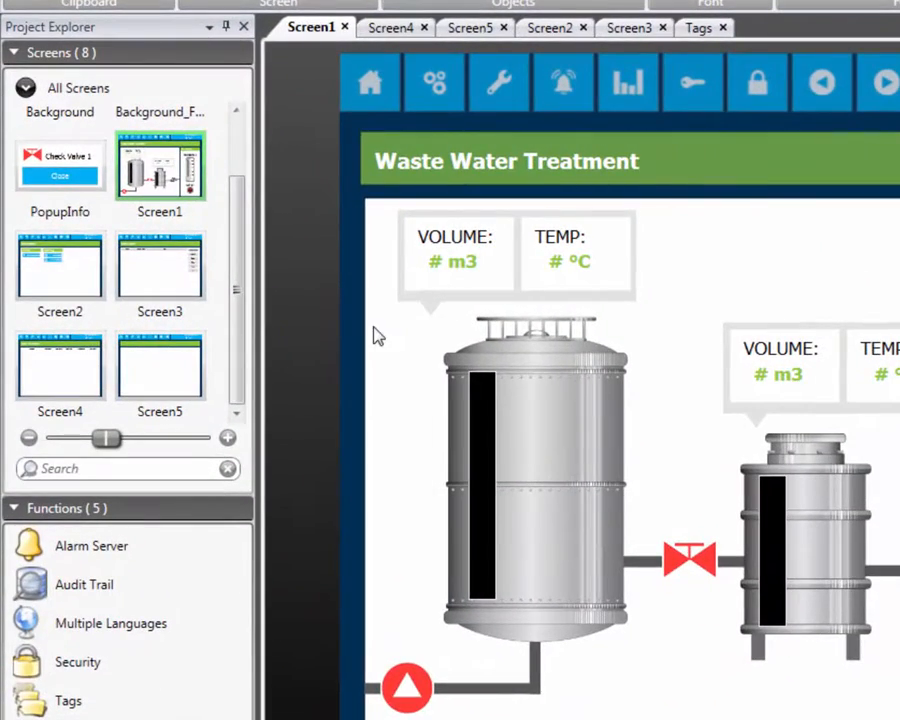
- Switch to the BasicReport.xls workbook in Excel and enter the labels Tank Level 1 in A2 and Tank Level 2 in A3
{"action": "left_click", "coordinate": [160, 710]}
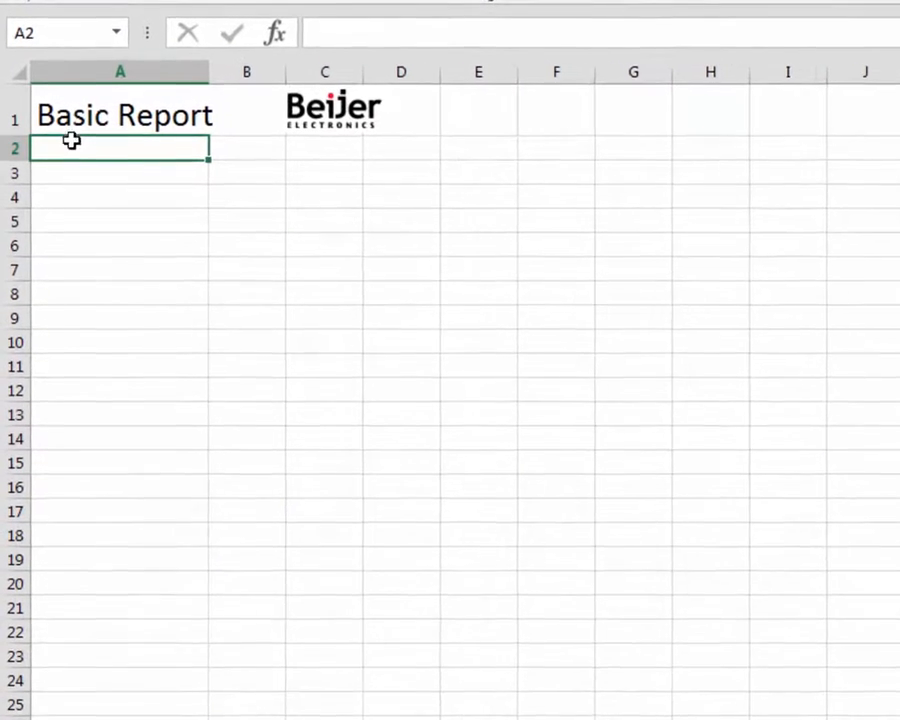
{"action": "type", "text": "T"}
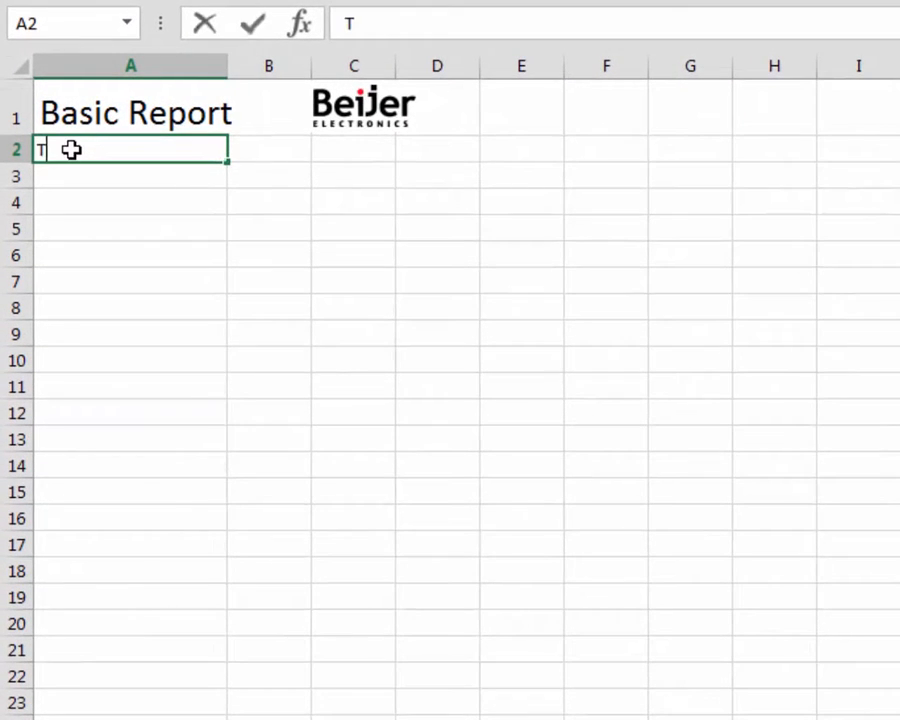
{"action": "type", "text": "ank Leve"}
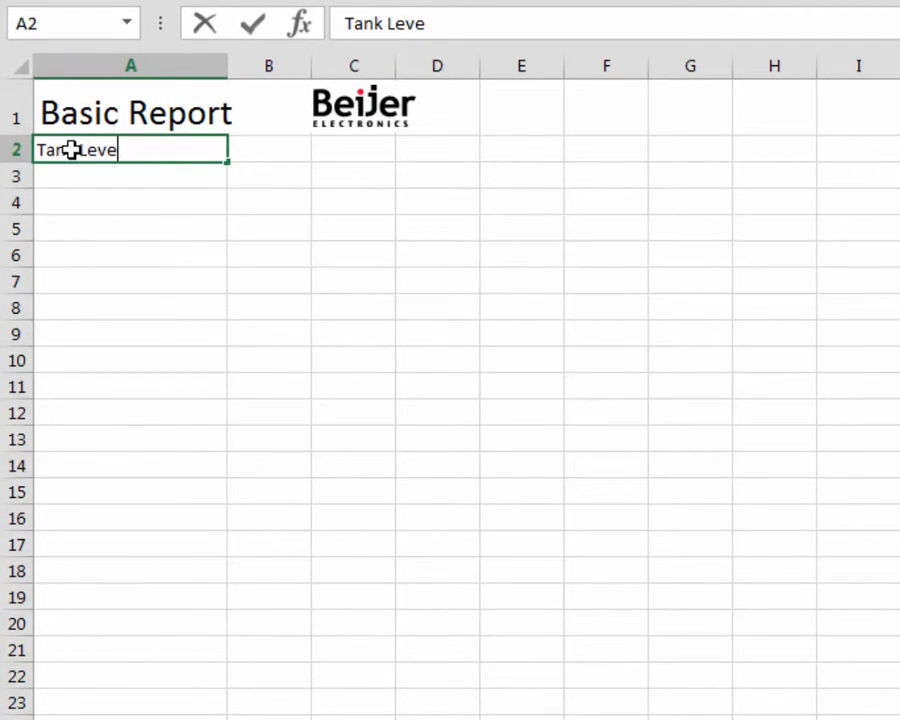
{"action": "type", "text": "l 1"}
{"action": "key", "text": "Return"}
{"action": "type", "text": "Tank Level "}
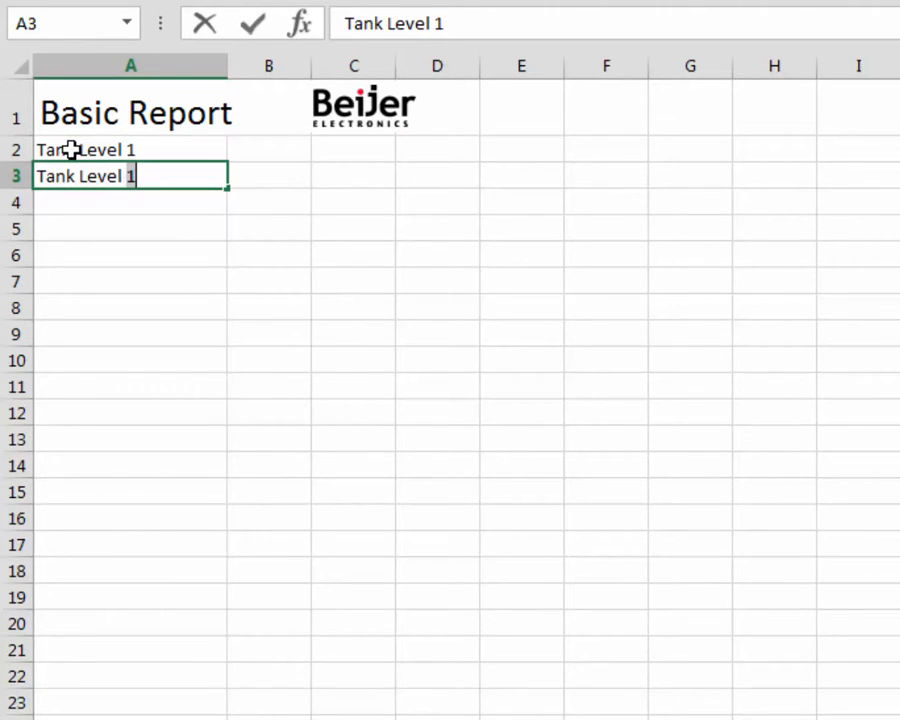
{"action": "type", "text": "2"}
{"action": "key", "text": "Return"}
- Enter the tag placeholder <#Tag(TankLevel1)> in cell B2 beside the Tank Level 1 label
{"action": "key", "text": "Right"}
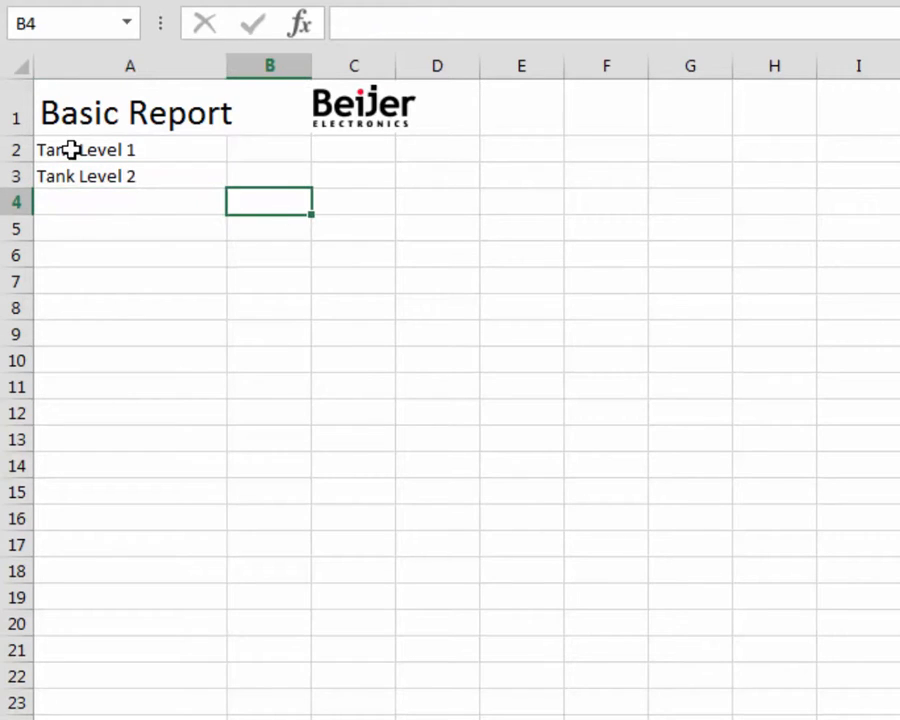
{"action": "key", "text": "Up"}
{"action": "key", "text": "Up"}
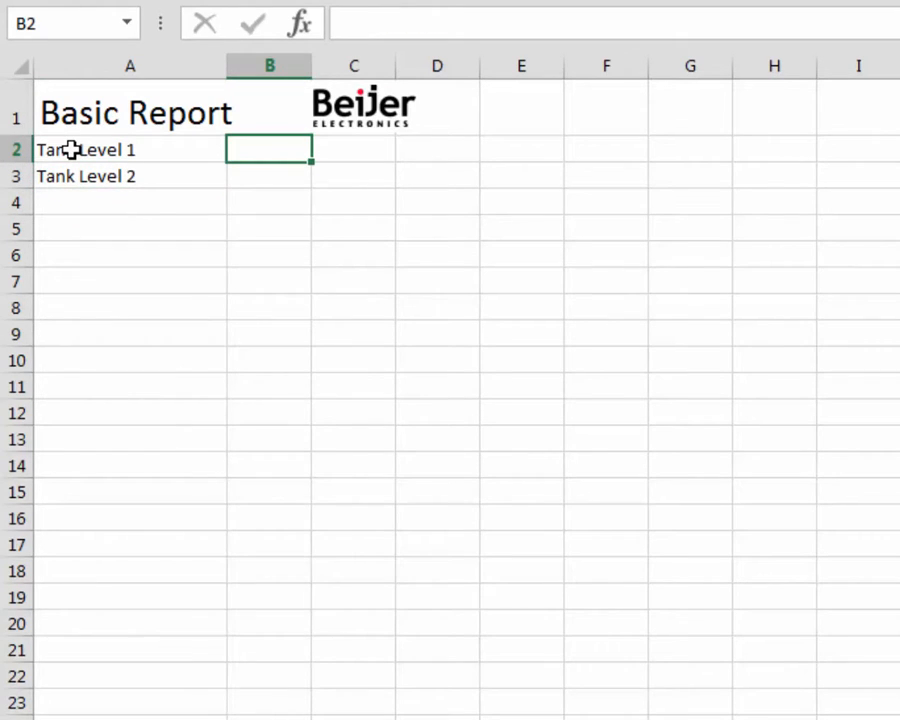
{"action": "type", "text": "<"}
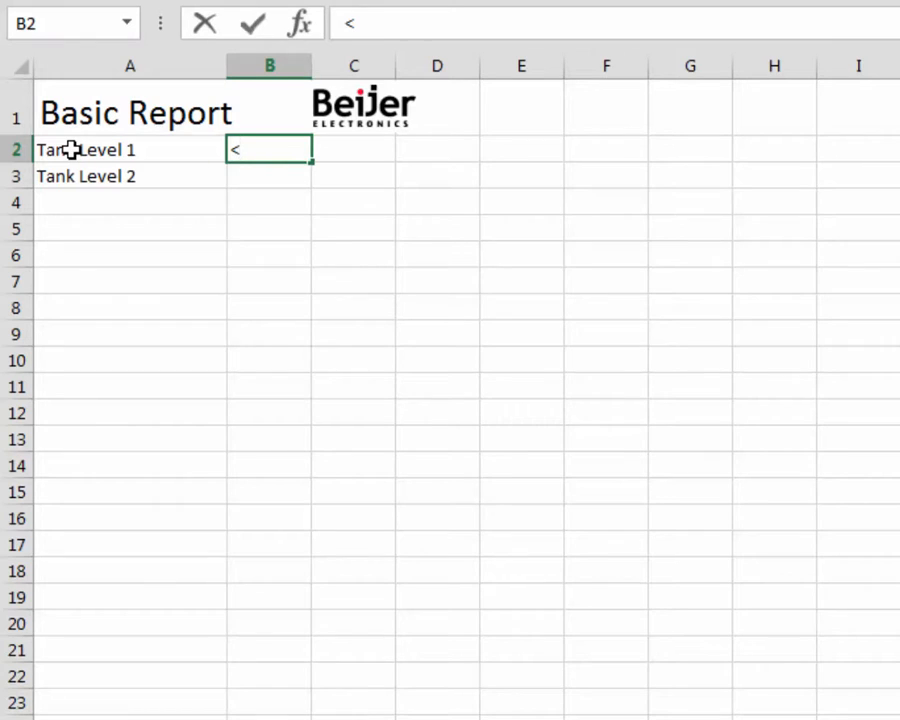
{"action": "type", "text": "#Tag"}
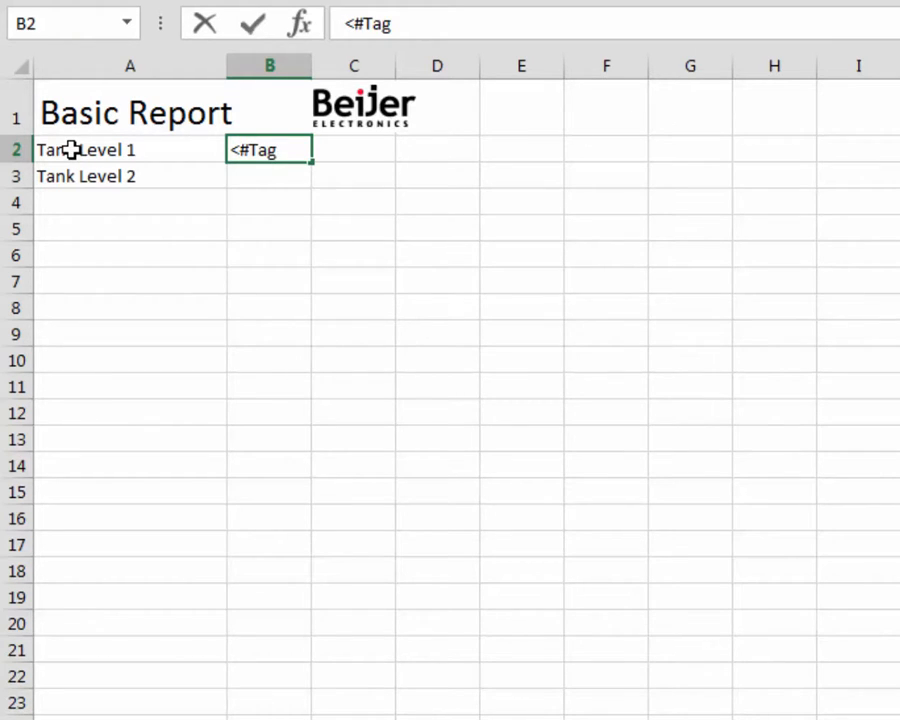
{"action": "type", "text": "(TankLevel1)"}
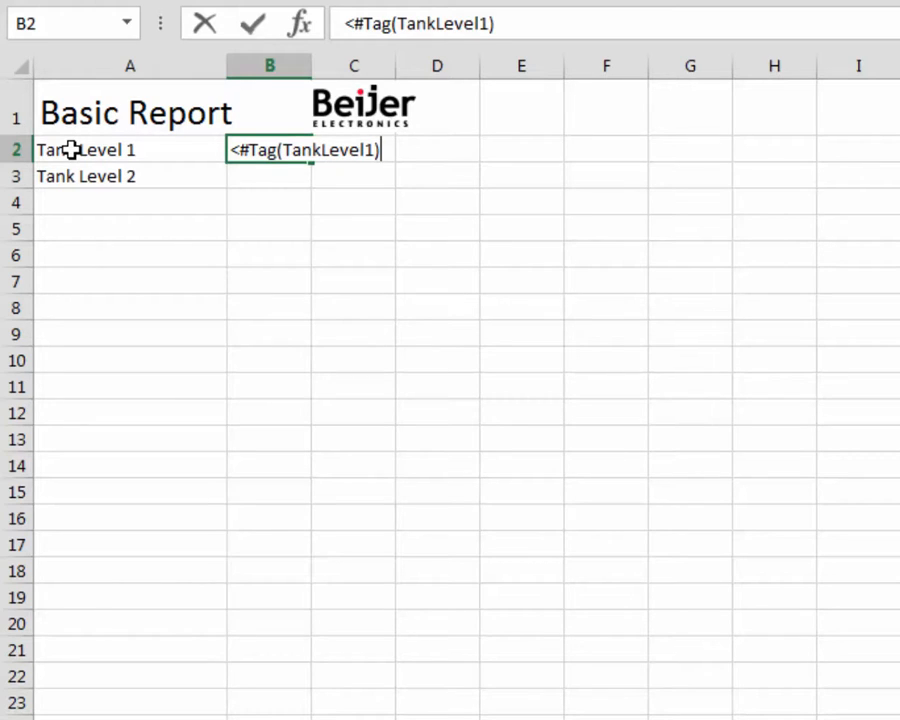
{"action": "type", "text": ">"}
{"action": "key", "text": "Return"}
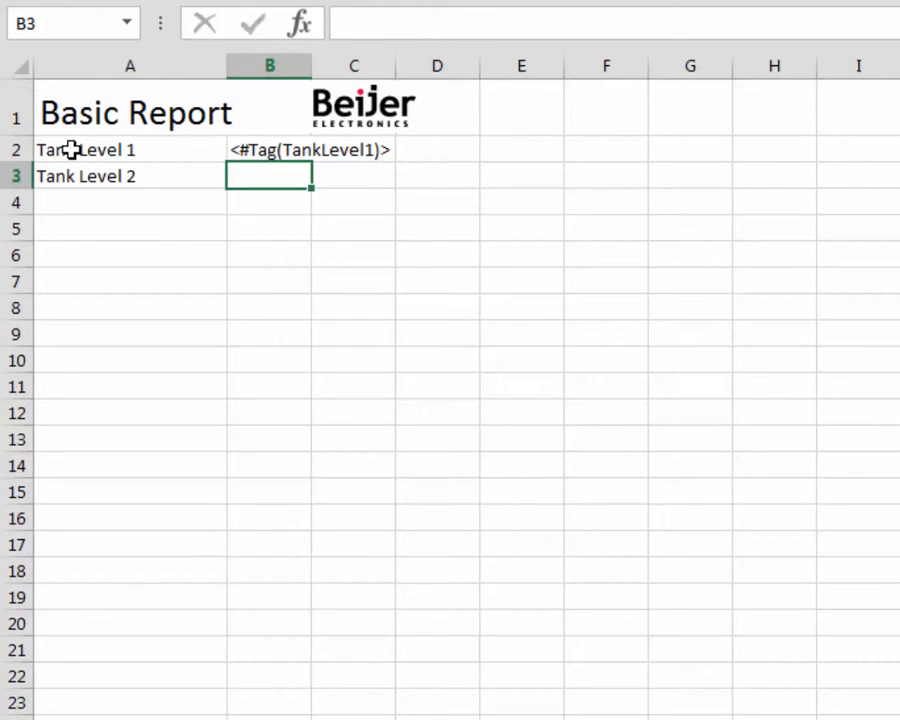
- Enter the tag placeholder <#Tag(TankLevel2)> in cell B3 beside the Tank Level 2 label
{"action": "type", "text": "<#"}
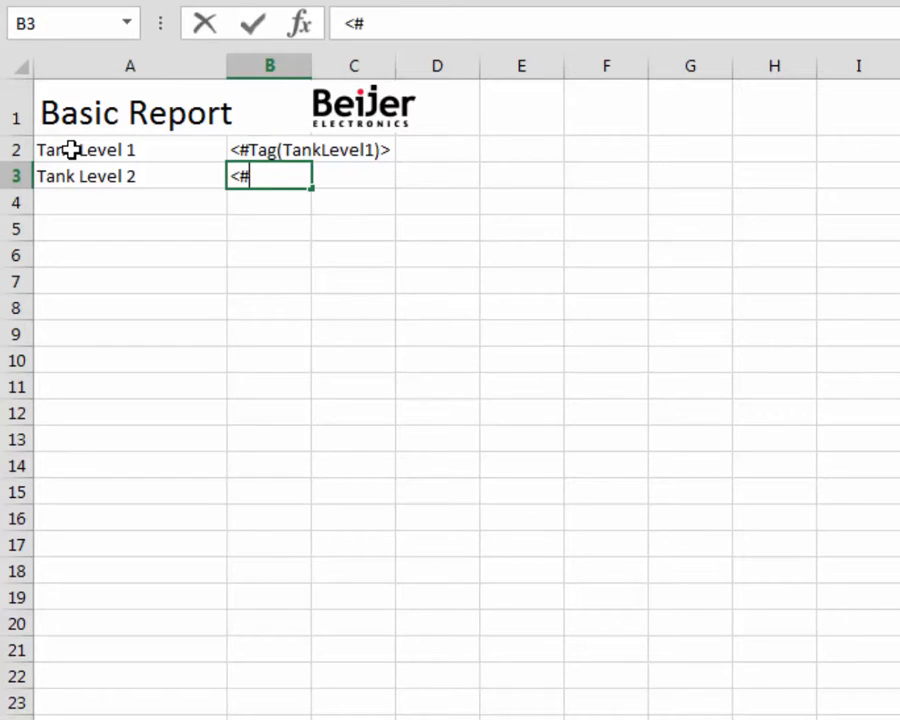
{"action": "type", "text": "Tag"}
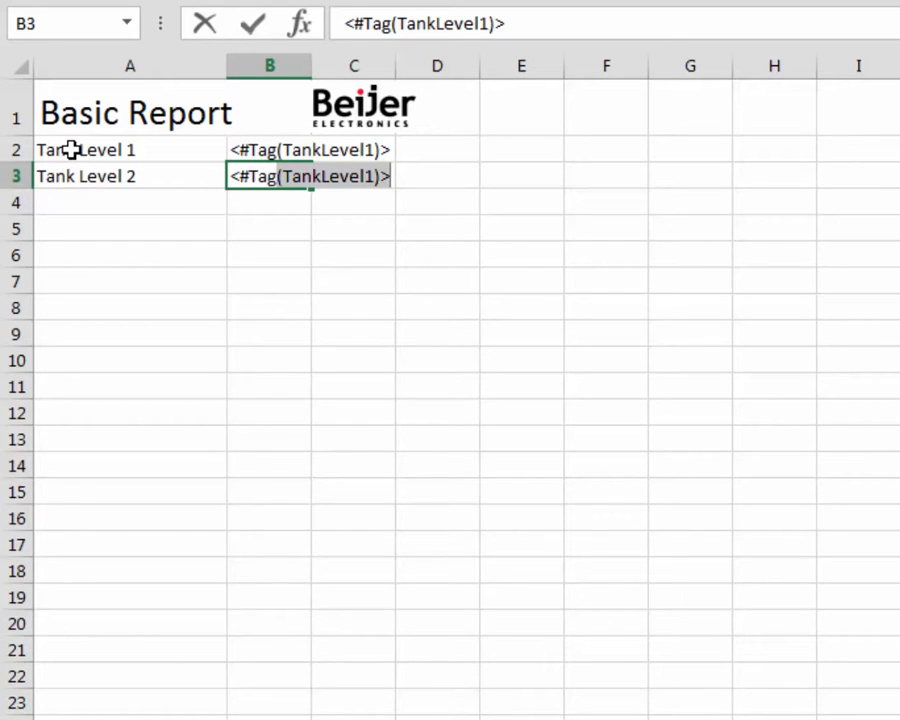
{"action": "type", "text": "(Tank"}
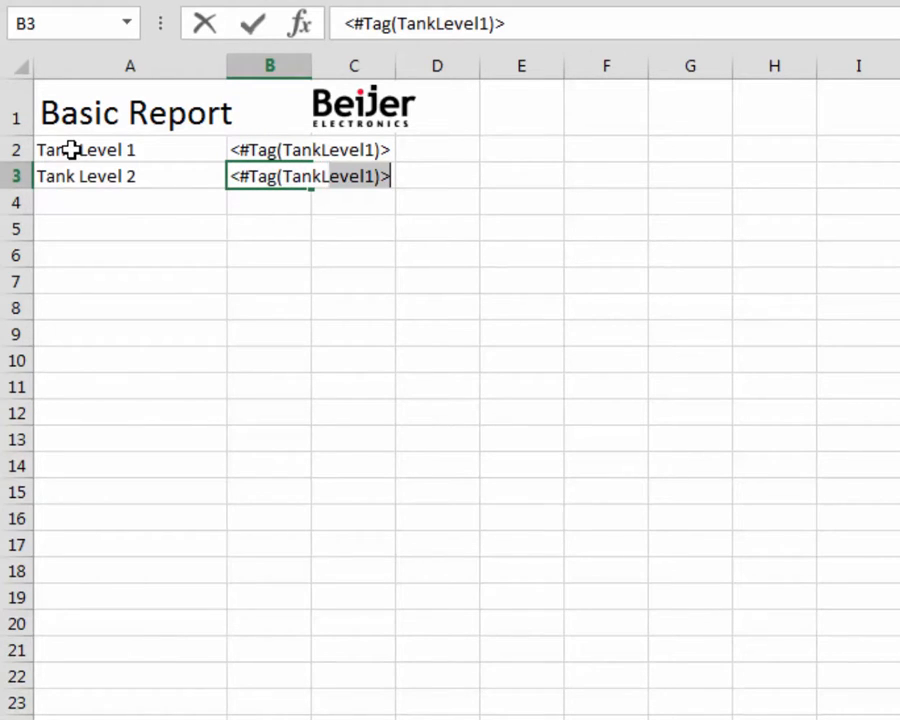
{"action": "type", "text": "Level2"}
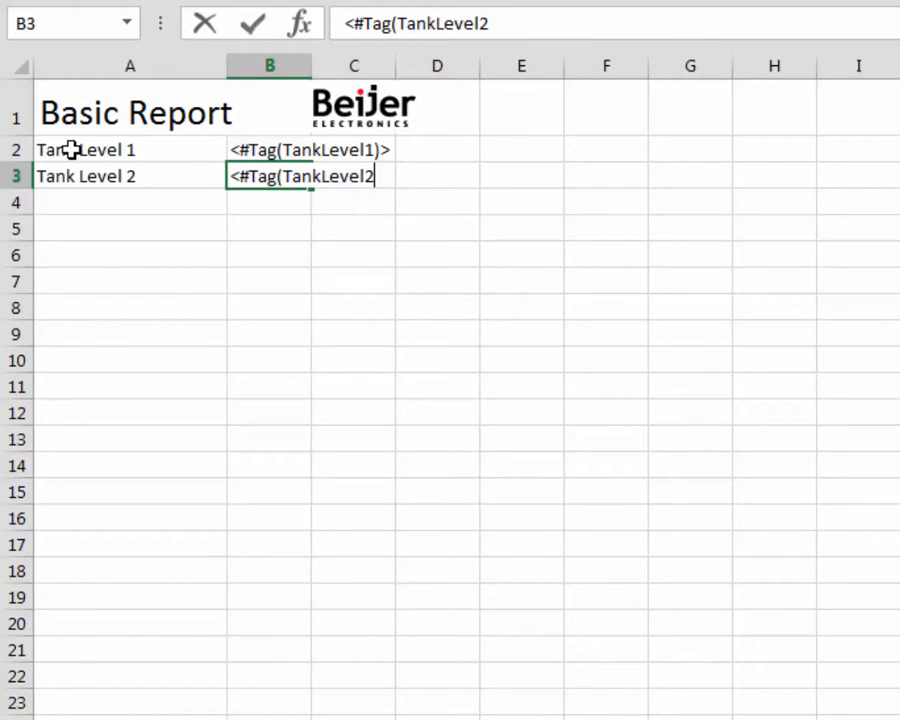
{"action": "type", "text": ")>"}
{"action": "key", "text": "Return"}
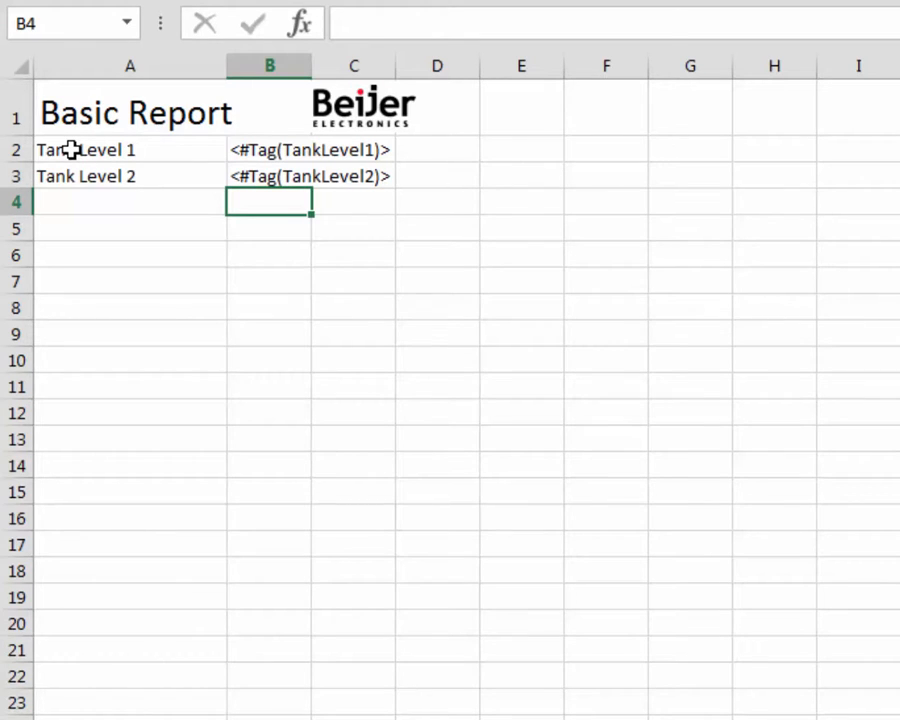
- Add the formula =B2+B3 in cell B4 to sum the two tank levels, and save the workbook
{"action": "type", "text": "="}
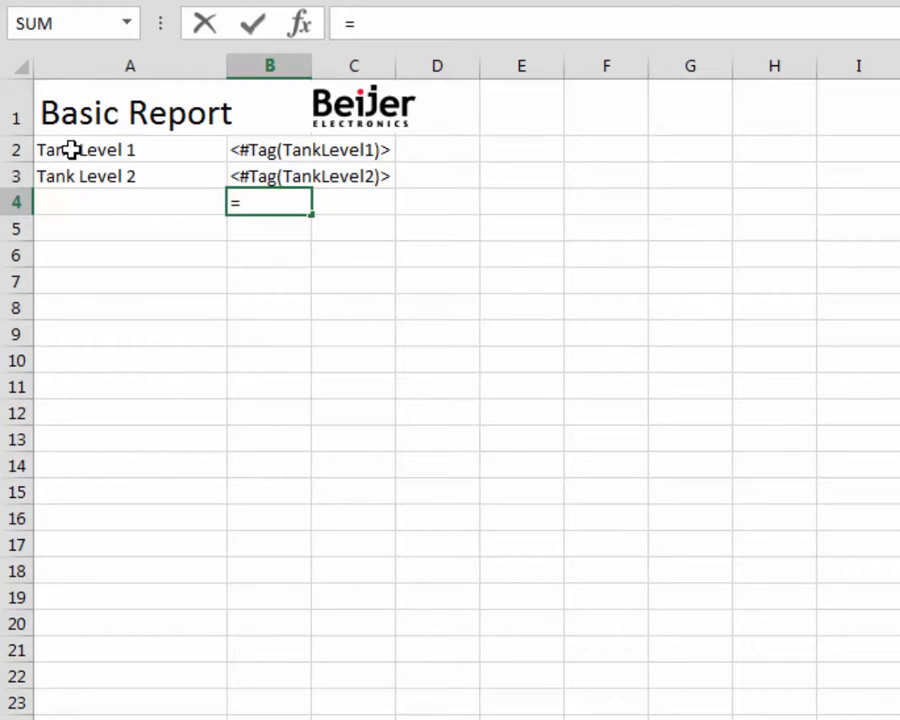
{"action": "left_click", "coordinate": [250, 148]}
{"action": "type", "text": "+"}
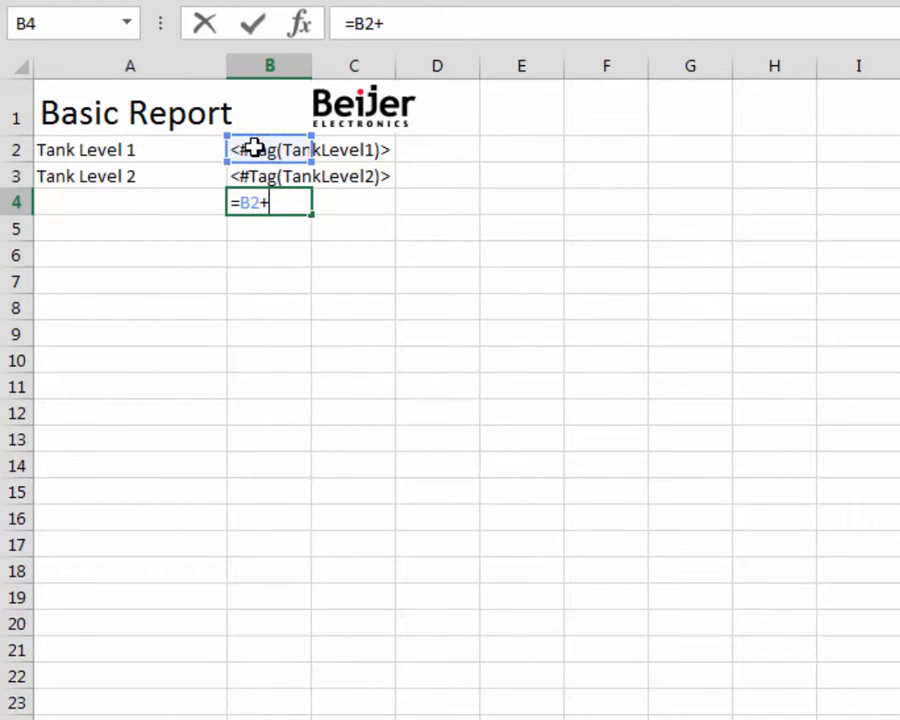
{"action": "left_click", "coordinate": [252, 174]}
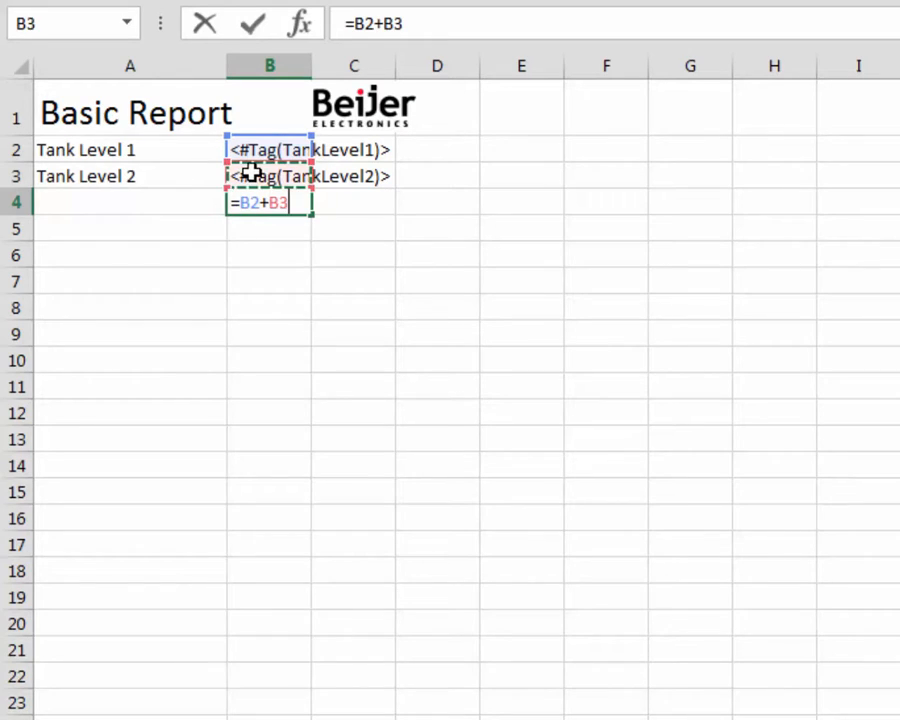
{"action": "key", "text": "Return"}
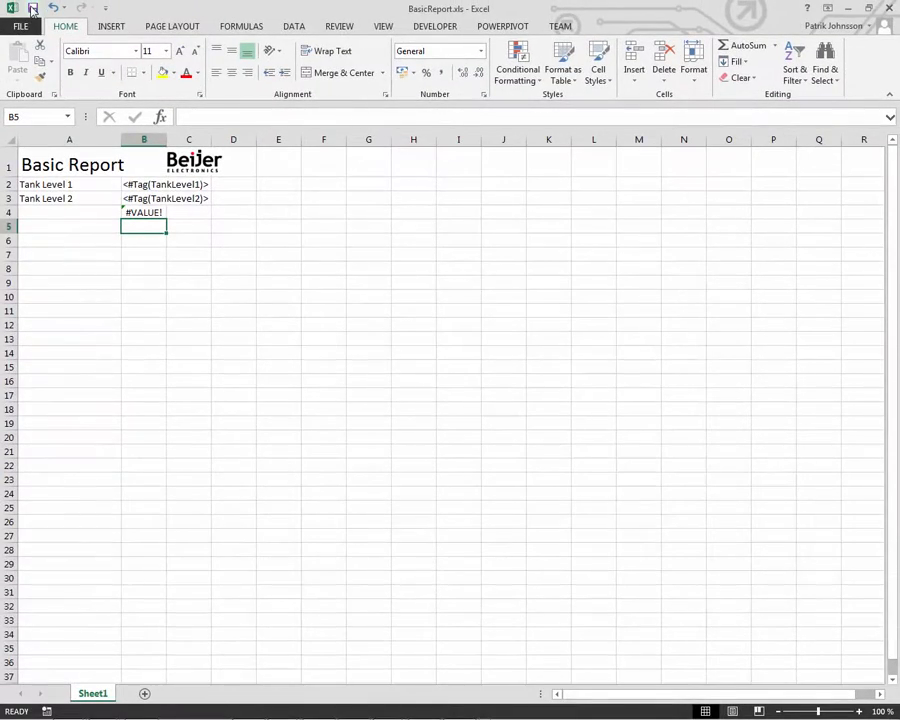
{"action": "left_click", "coordinate": [33, 9]}
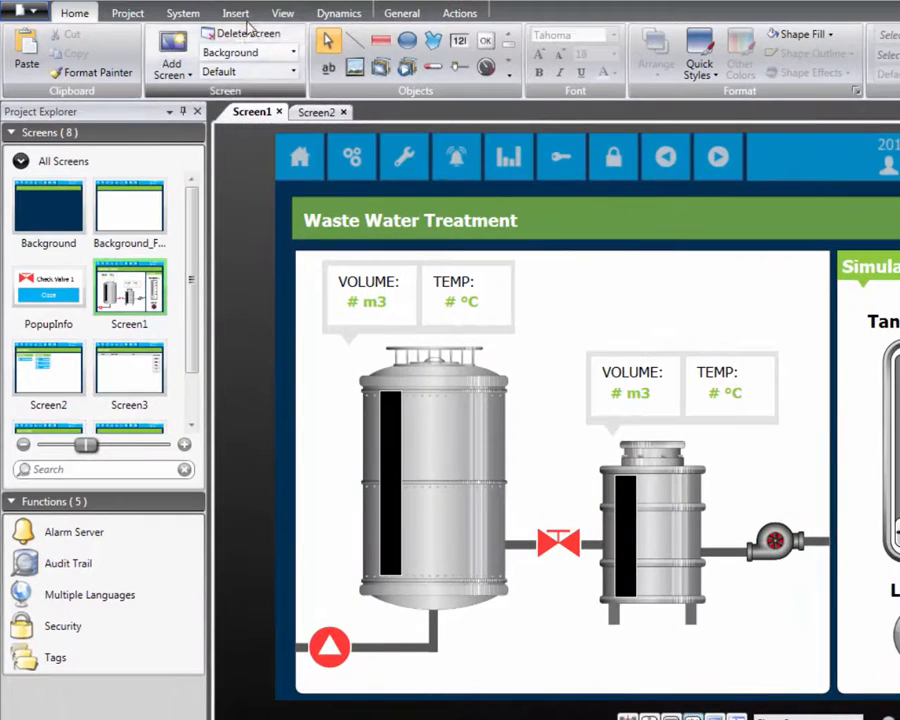
- In the iX Developer project, insert the Reports function and add a report using BasicReport.xls as its template
{"action": "left_click", "coordinate": [233, 16]}
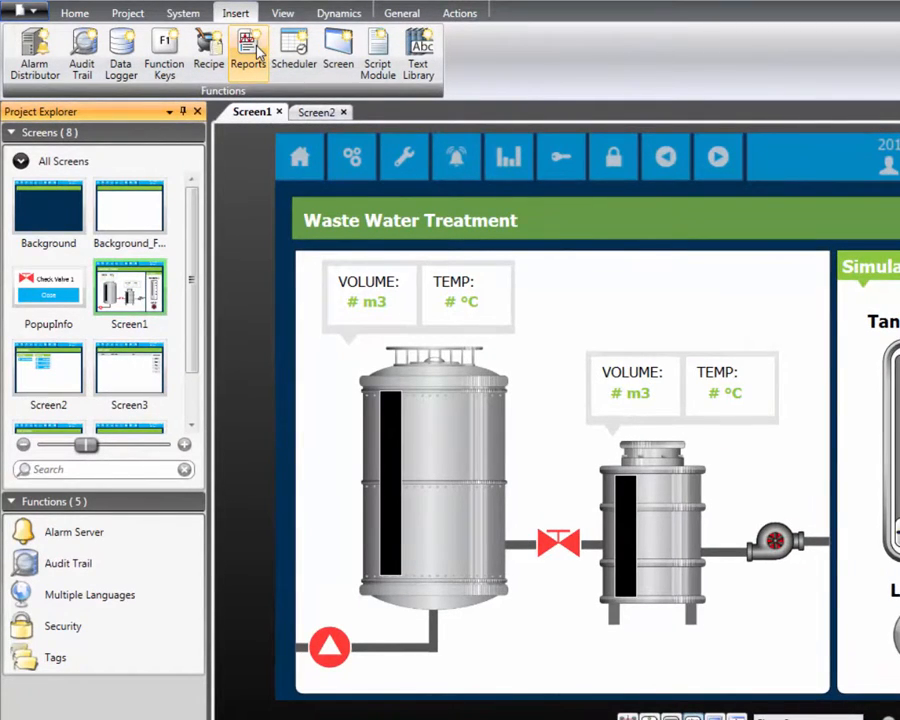
{"action": "left_click", "coordinate": [250, 50]}
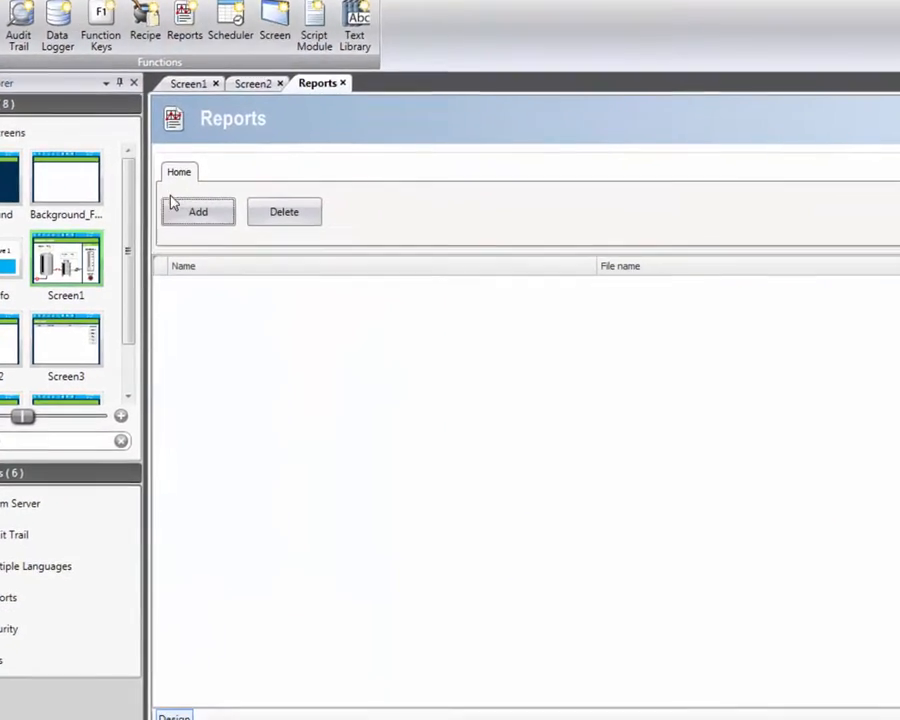
{"action": "left_click", "coordinate": [190, 213]}
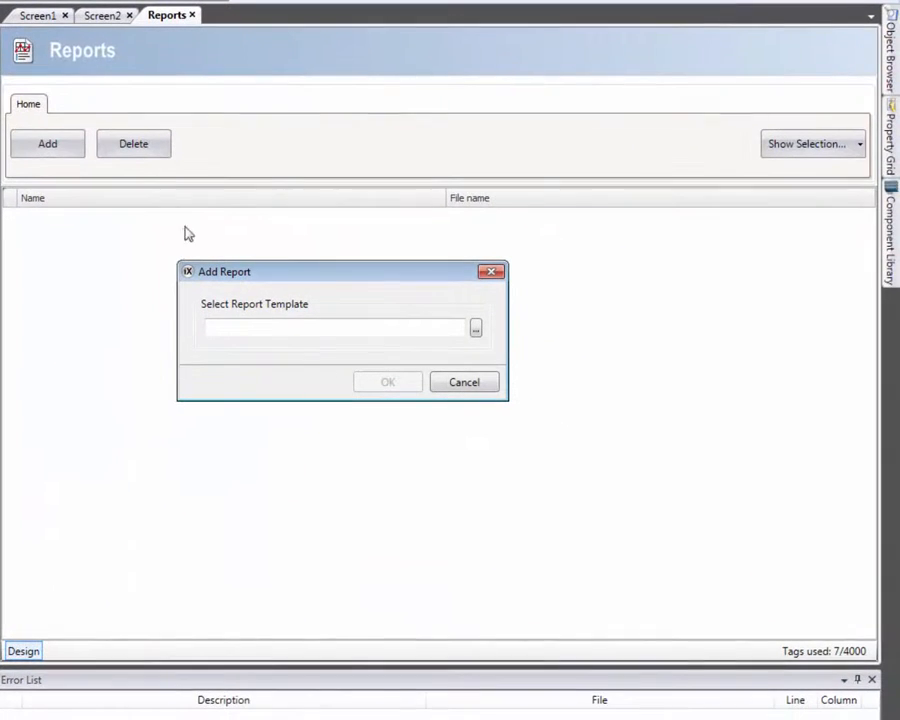
{"action": "left_click", "coordinate": [476, 331]}
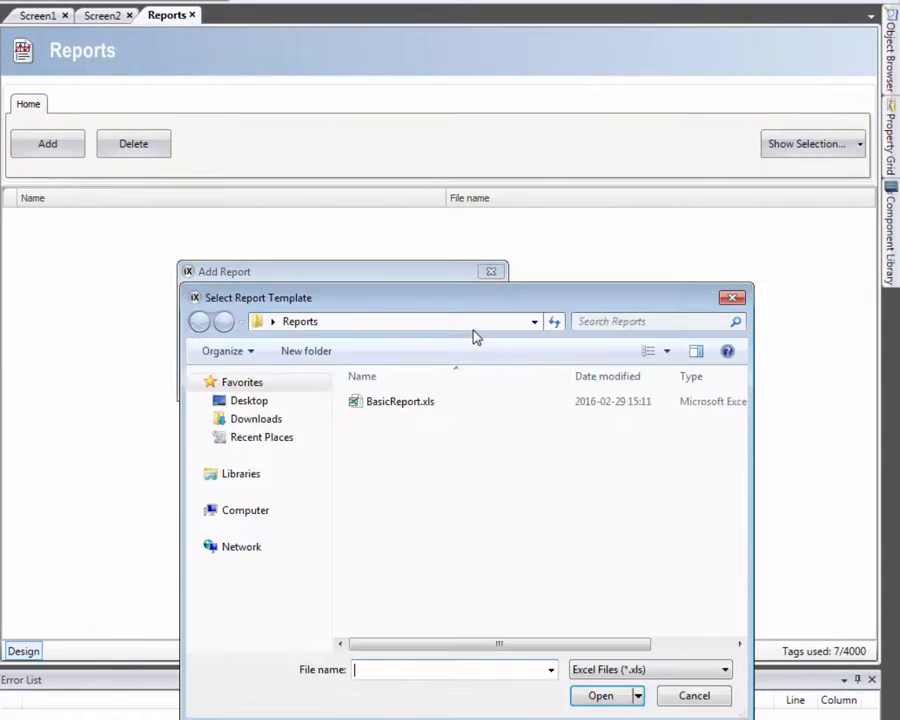
{"action": "left_click", "coordinate": [422, 402]}
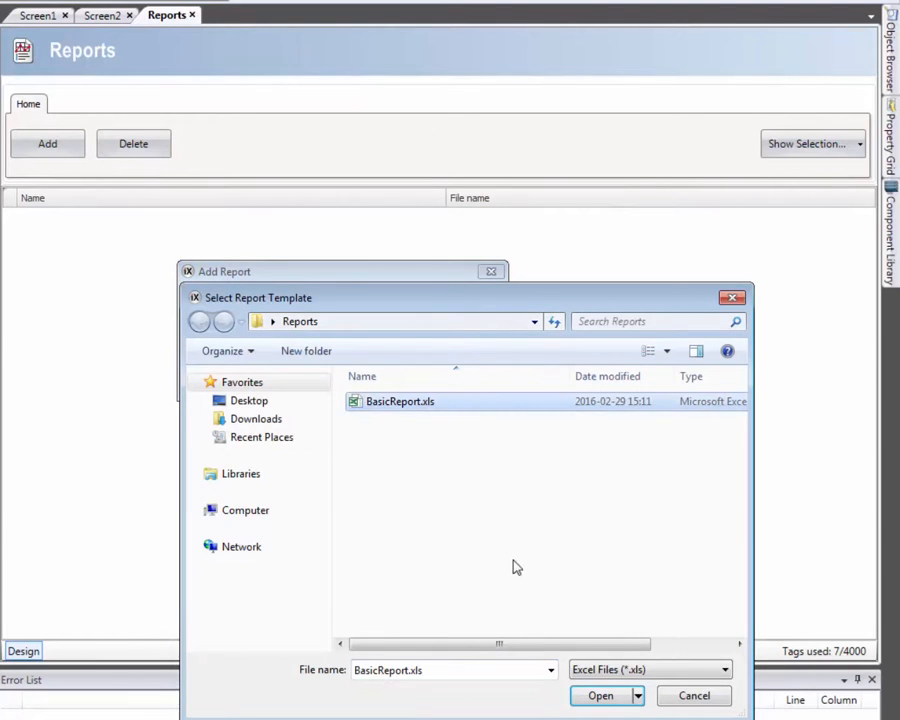
{"action": "left_click", "coordinate": [612, 700]}
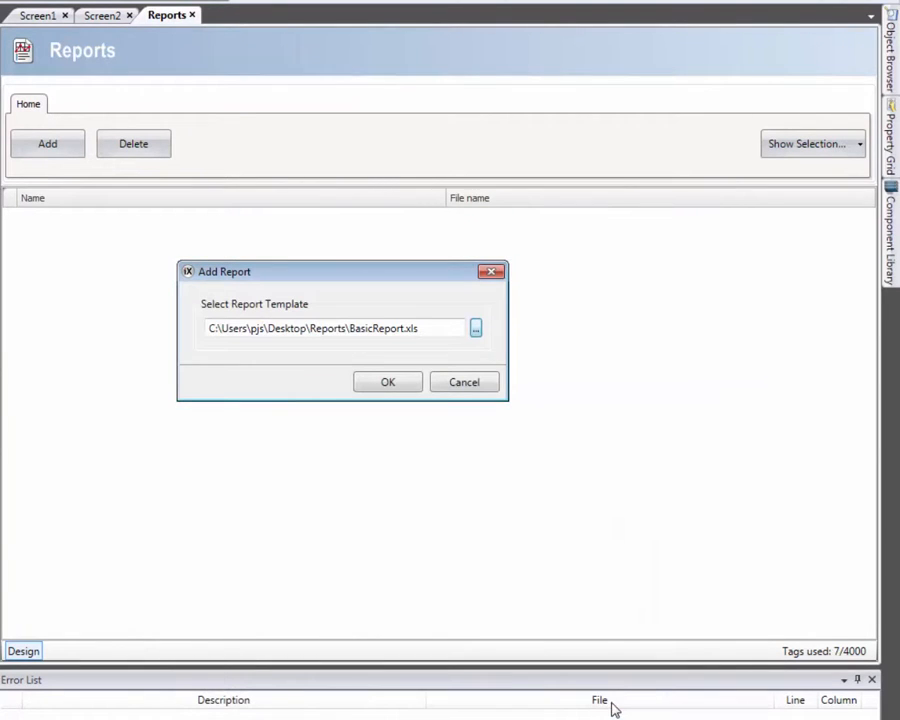
{"action": "left_click", "coordinate": [376, 383]}
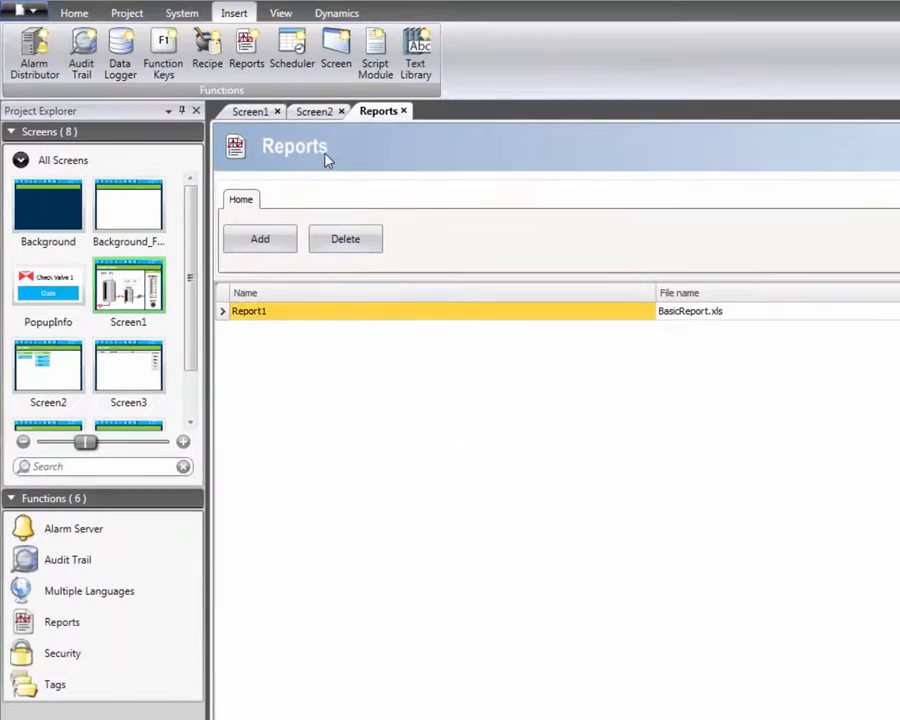
- Assign the Generate report action for Report1 to the Click event of the Basic Report button on Screen2
{"action": "left_click", "coordinate": [152, 37]}
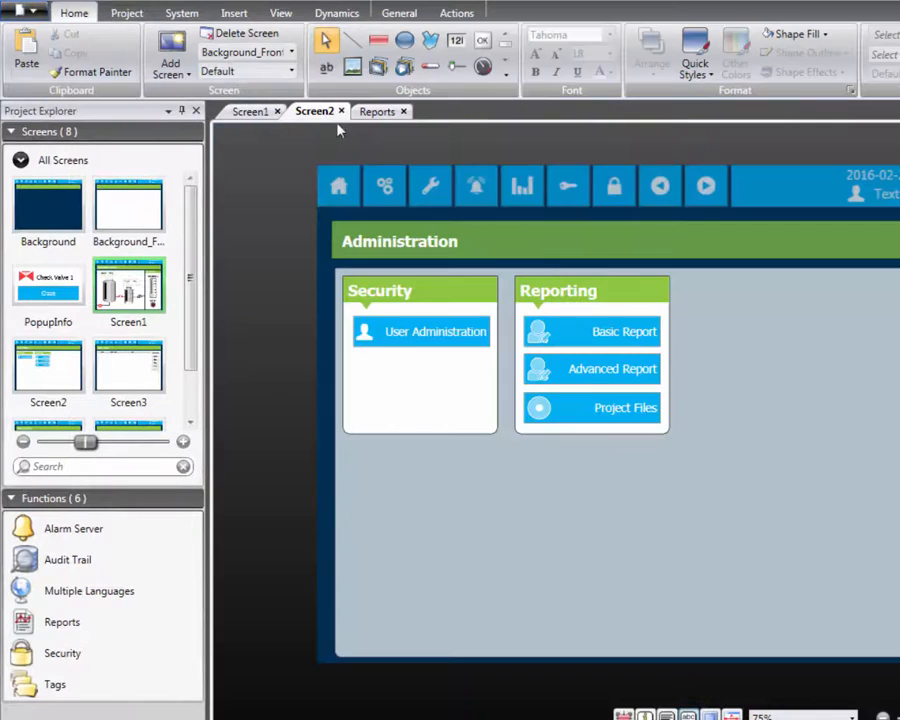
{"action": "left_click", "coordinate": [597, 323]}
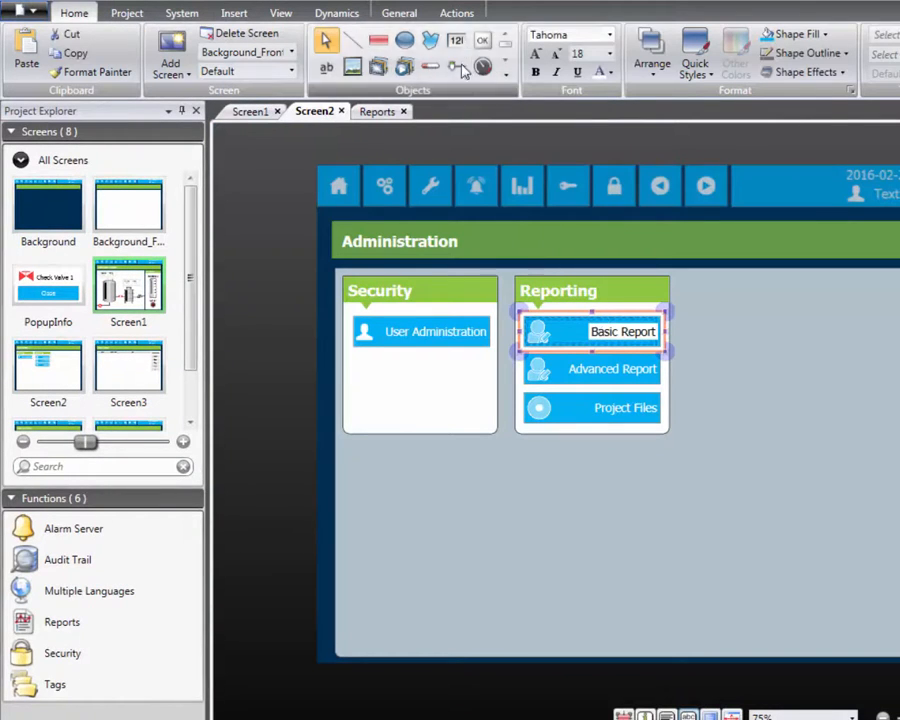
{"action": "left_click", "coordinate": [456, 14]}
{"action": "left_click", "coordinate": [105, 38]}
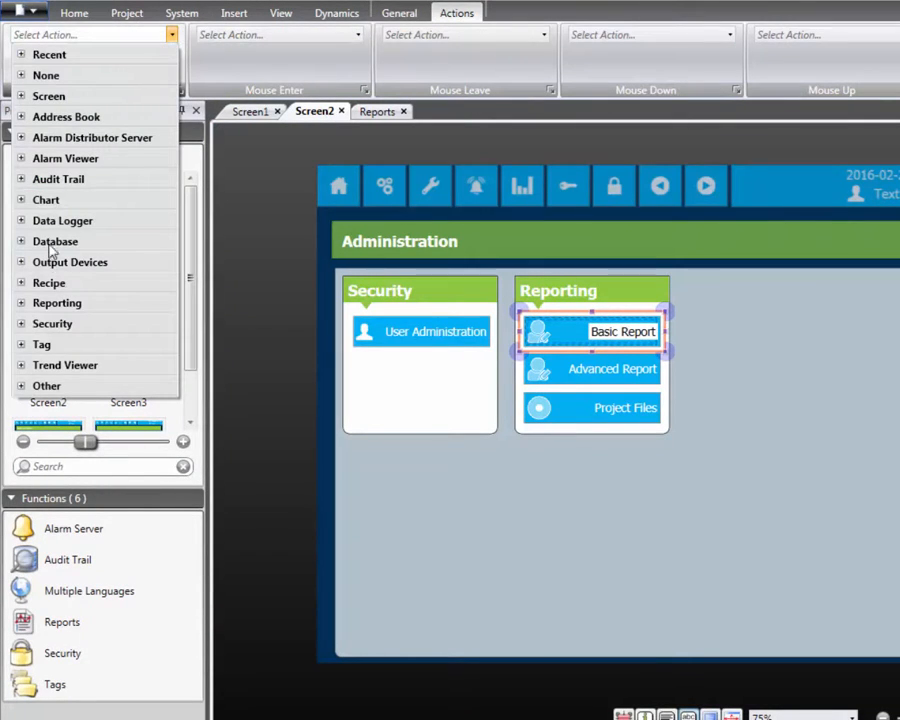
{"action": "left_click", "coordinate": [22, 304]}
{"action": "left_click", "coordinate": [114, 341]}
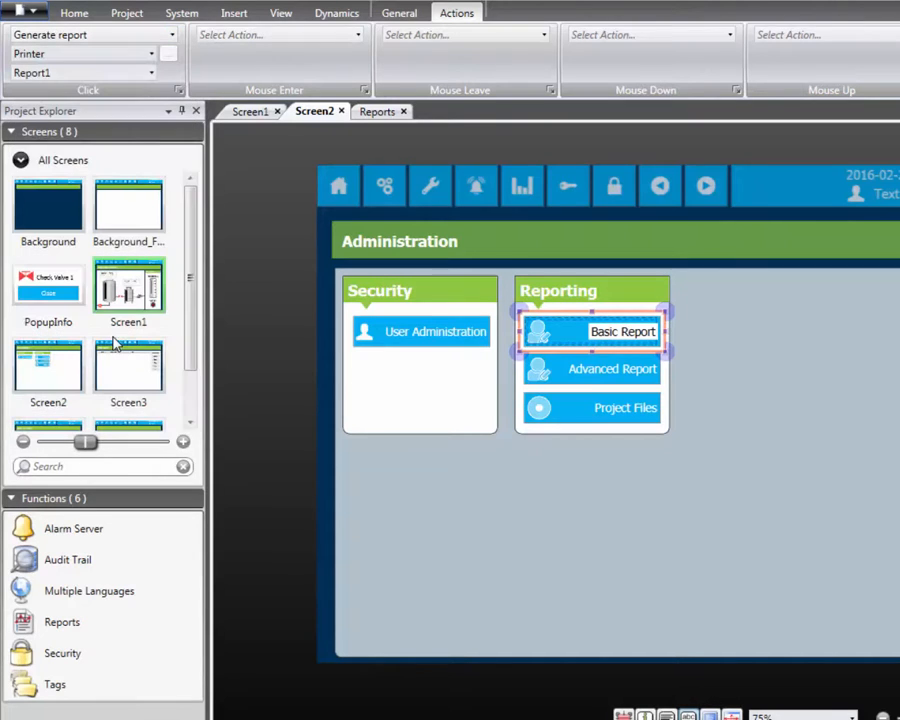
- Set the Basic Report button's report output to File, with the Project Files Folder as destination
{"action": "left_click", "coordinate": [151, 53]}
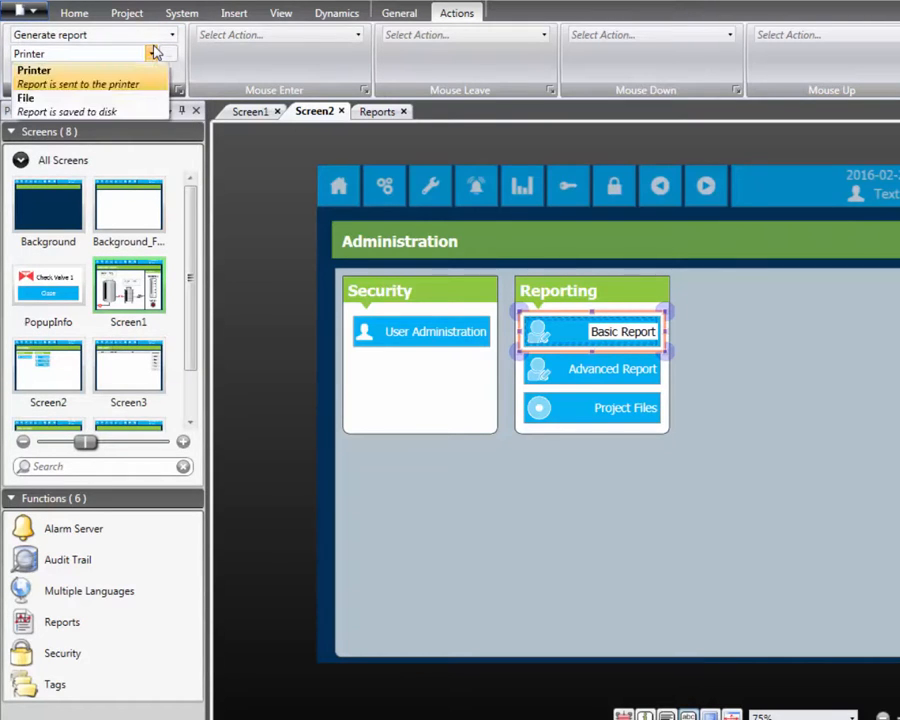
{"action": "left_click", "coordinate": [137, 104]}
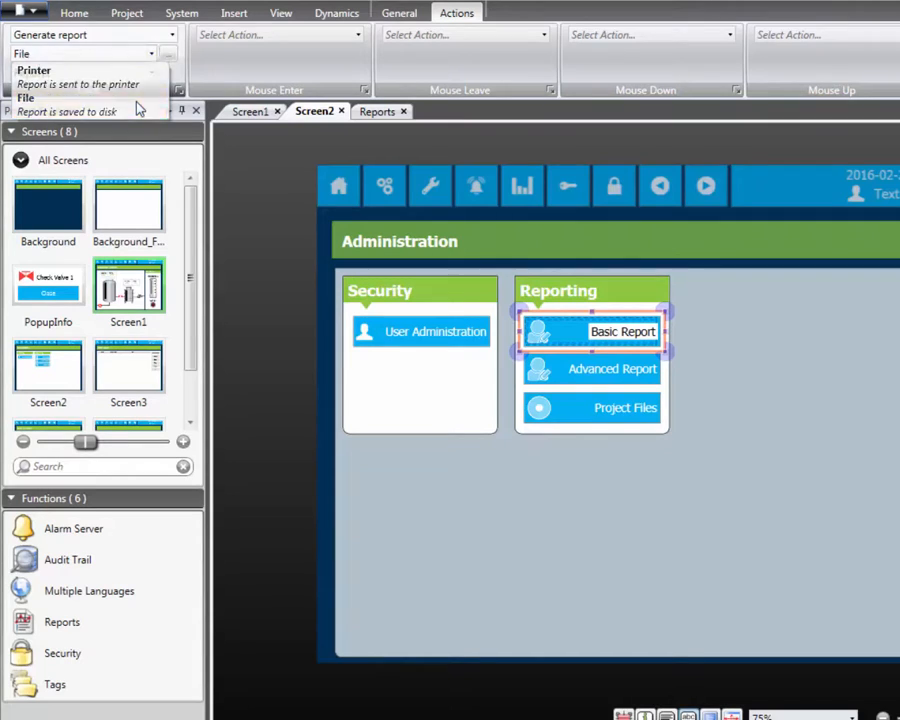
{"action": "left_click", "coordinate": [168, 54]}
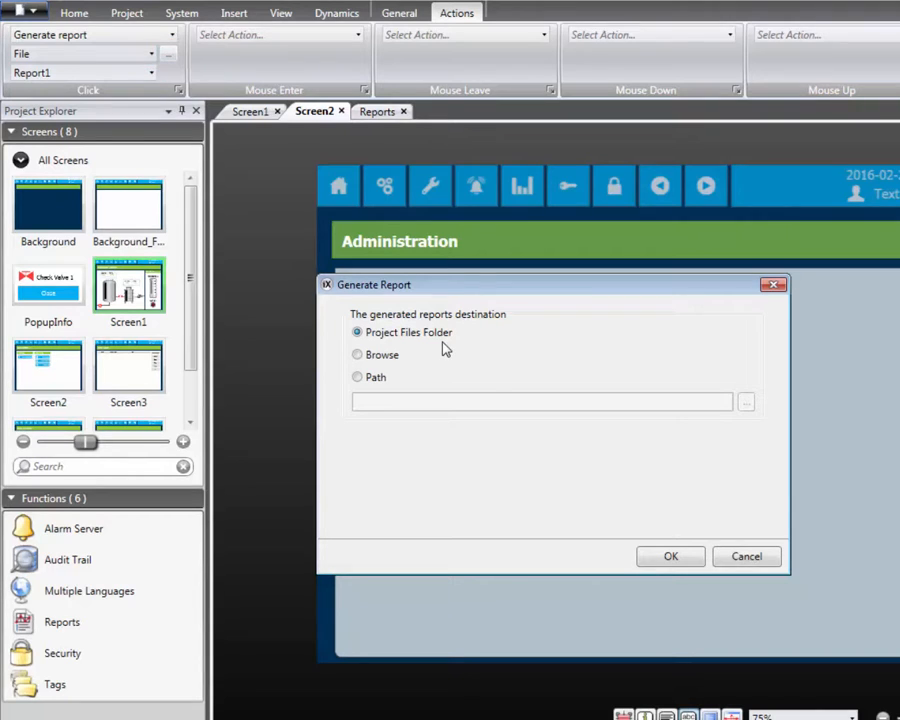
{"action": "left_click", "coordinate": [680, 557]}
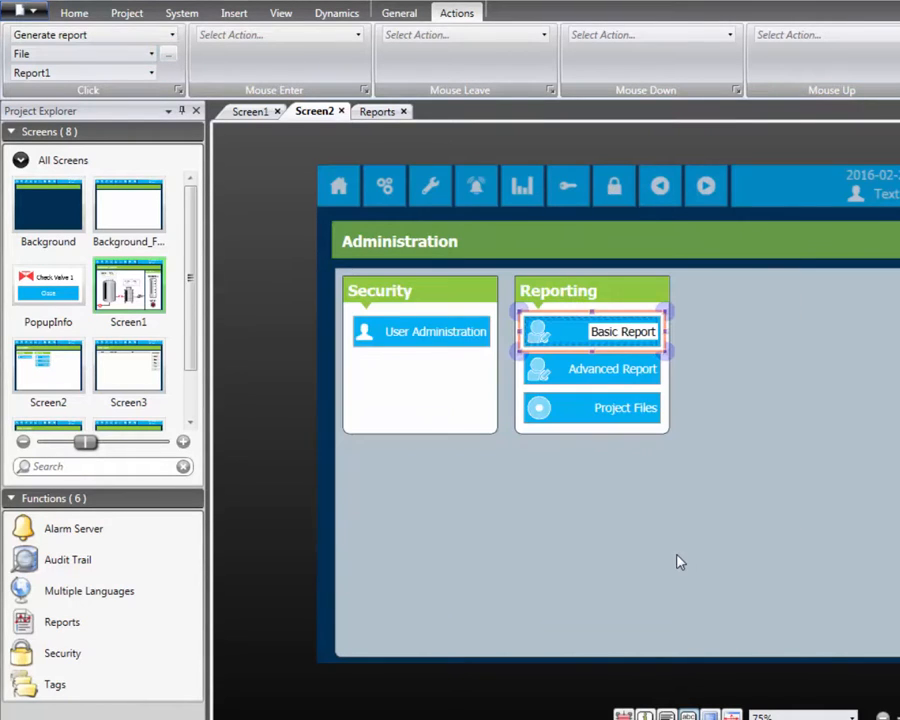
- Run the MyFirstApplication project to test the report button
{"action": "left_click", "coordinate": [678, 562]}
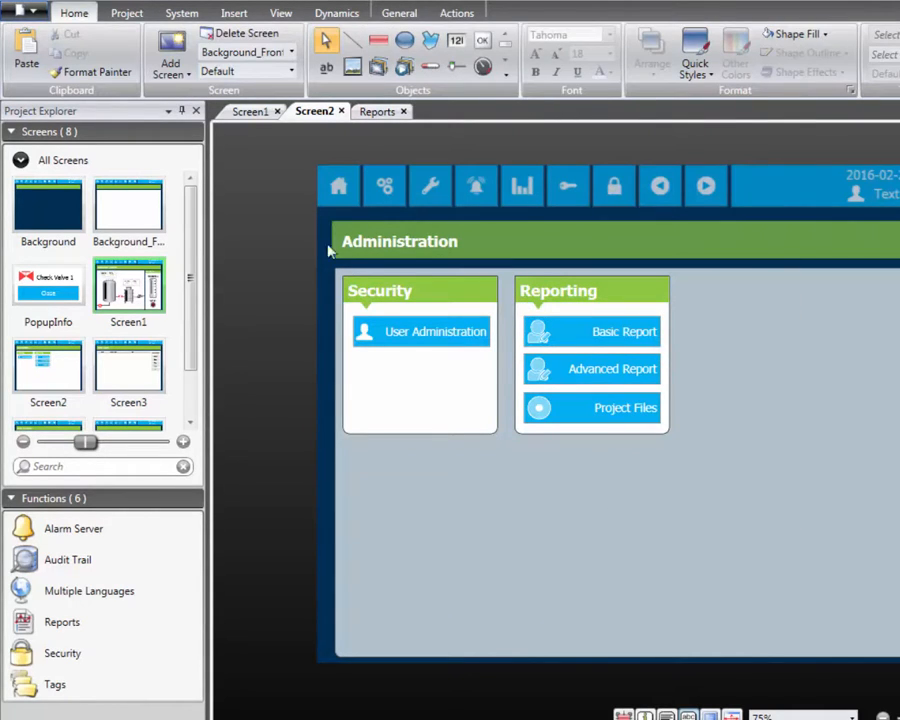
{"action": "left_click", "coordinate": [128, 13]}
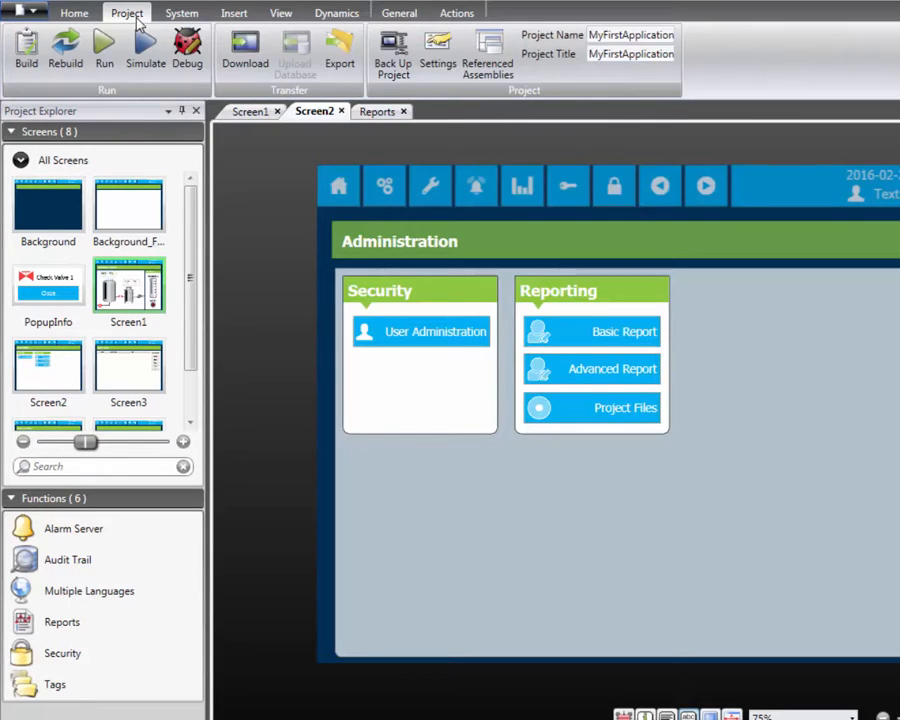
{"action": "left_click", "coordinate": [102, 50]}
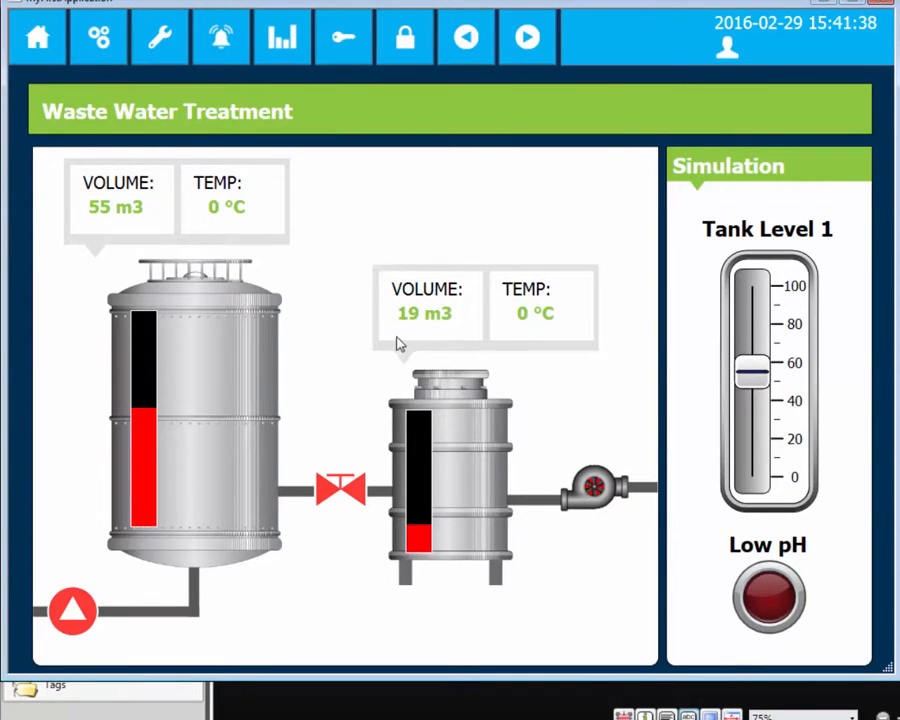
- In the running application, generate the Basic Report from the Administration screen and open the generated BasicReport workbook from the project files
{"action": "left_click", "coordinate": [99, 40]}
{"action": "left_click", "coordinate": [387, 232]}
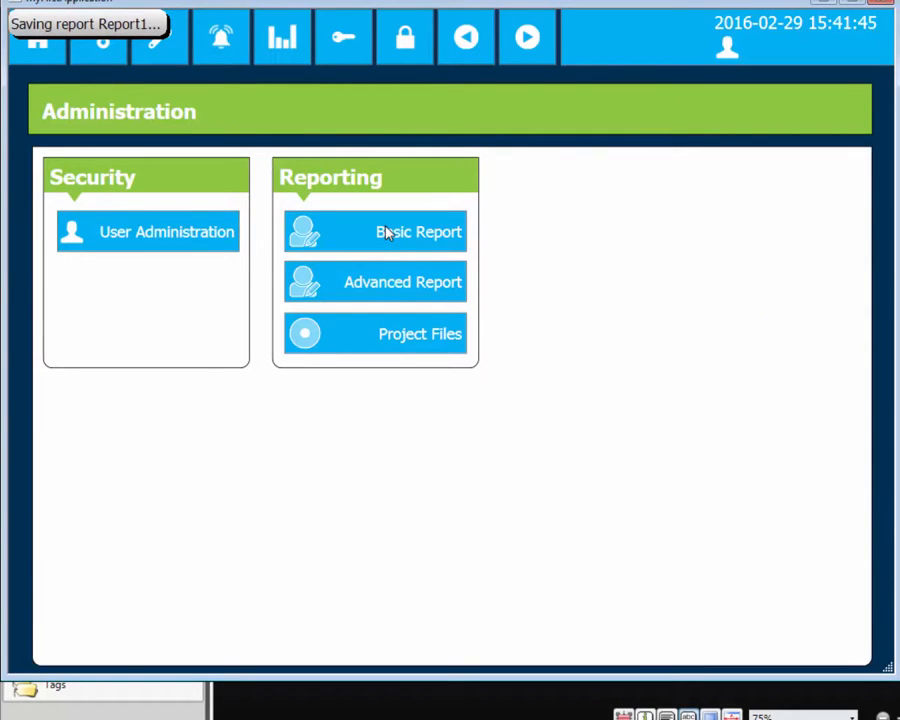
{"action": "left_click", "coordinate": [374, 335]}
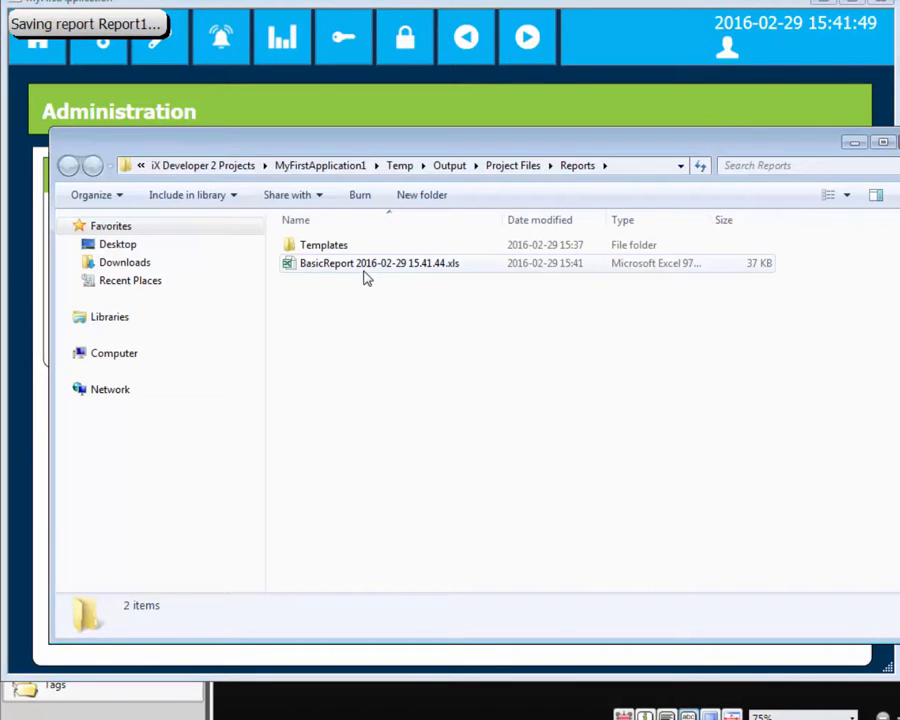
{"action": "double_click", "coordinate": [367, 277]}
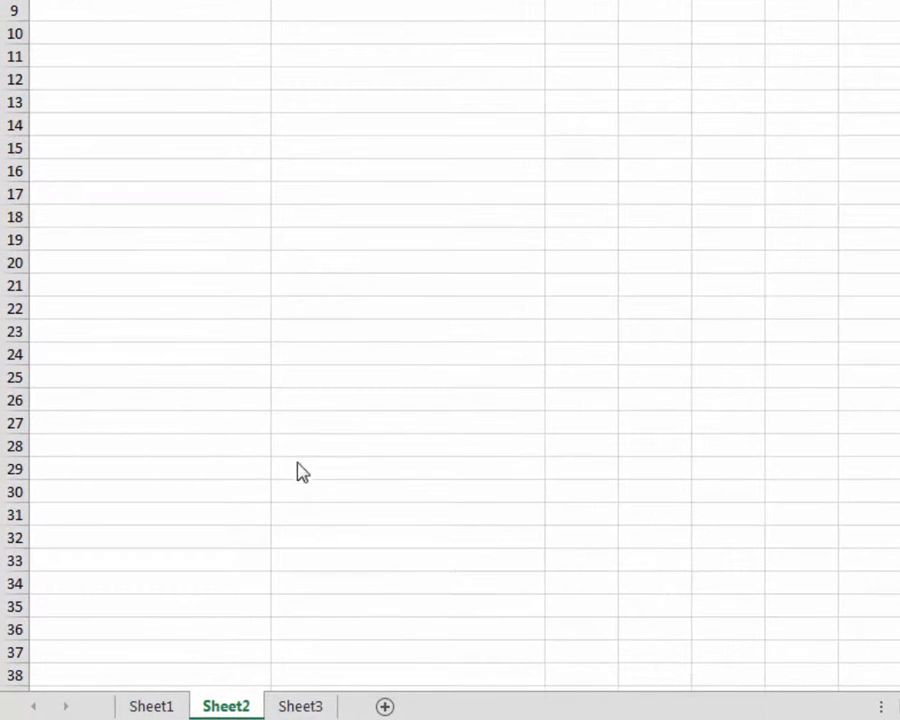
- In the Excel report template, rename Sheet3 as <#Config>
{"action": "left_click", "coordinate": [302, 707]}
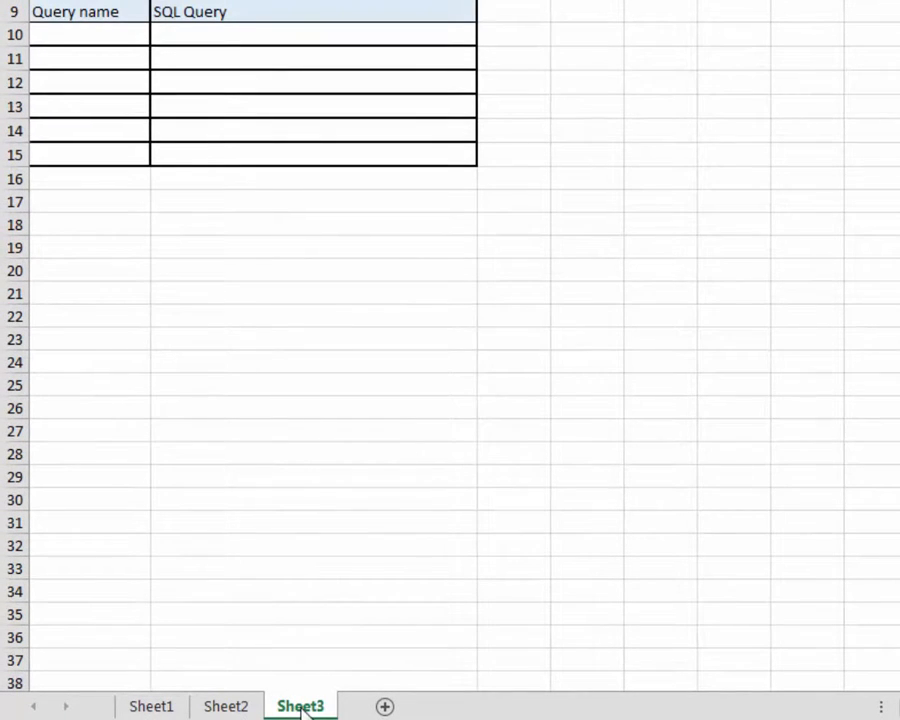
{"action": "right_click", "coordinate": [302, 707]}
{"action": "left_click", "coordinate": [396, 494]}
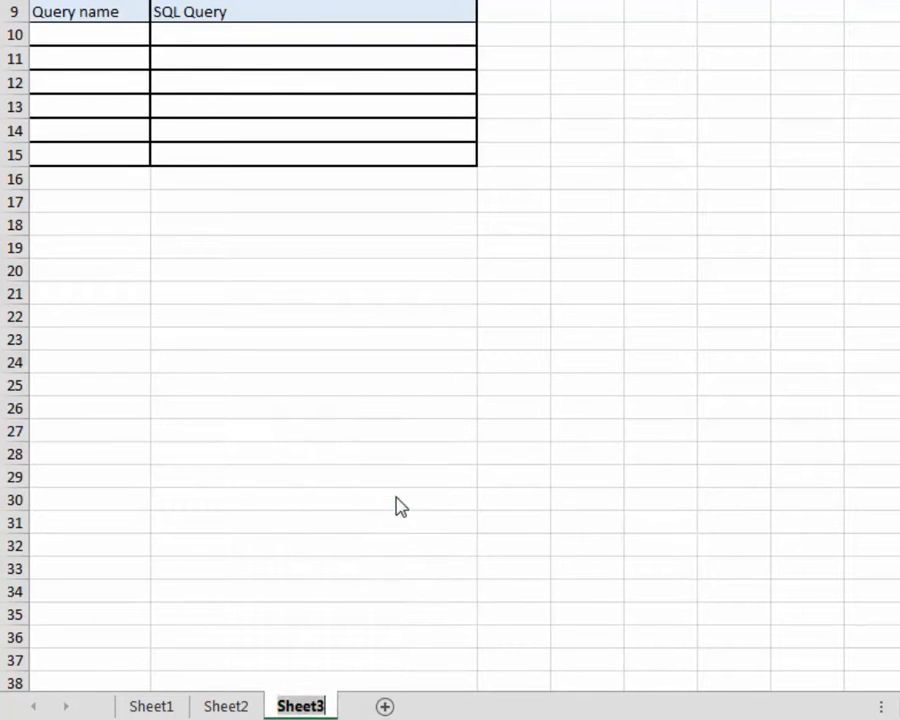
{"action": "type", "text": "<"}
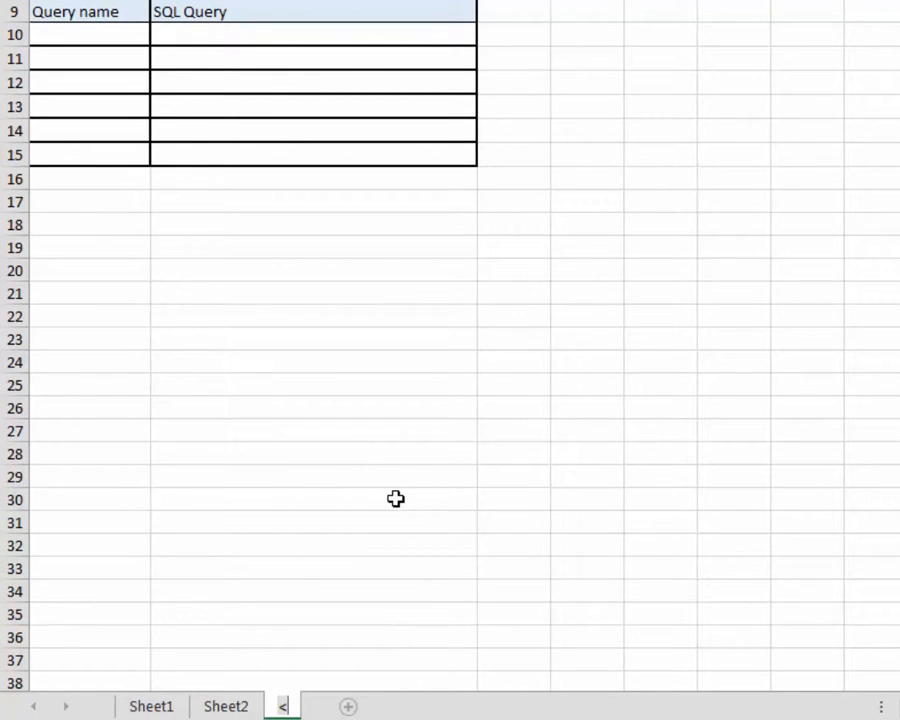
{"action": "type", "text": "#Conf"}
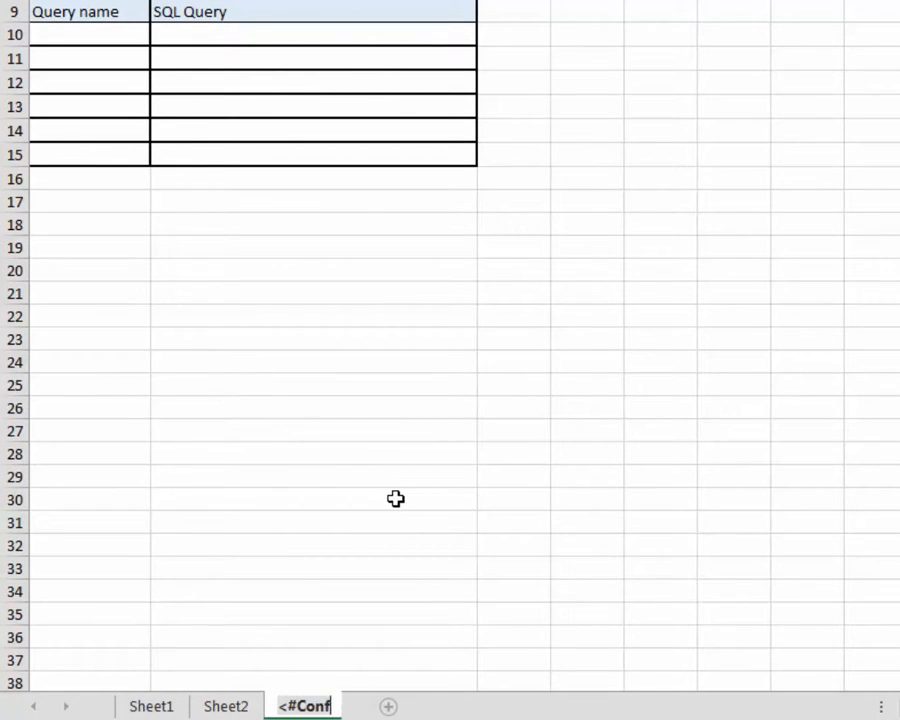
{"action": "type", "text": "ig>"}
{"action": "key", "text": "Return"}
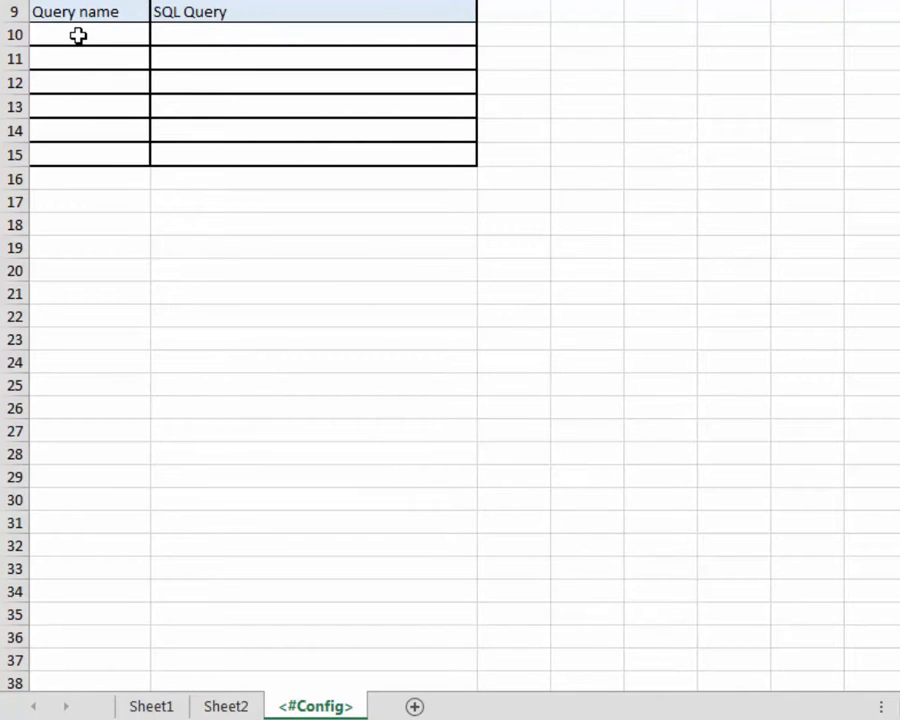
- In row 10 of the <#Config> sheet, add the query GetAlarms with the SQL query SQL(General;SELECT * FROM AlarmServer)
{"action": "left_click", "coordinate": [78, 35]}
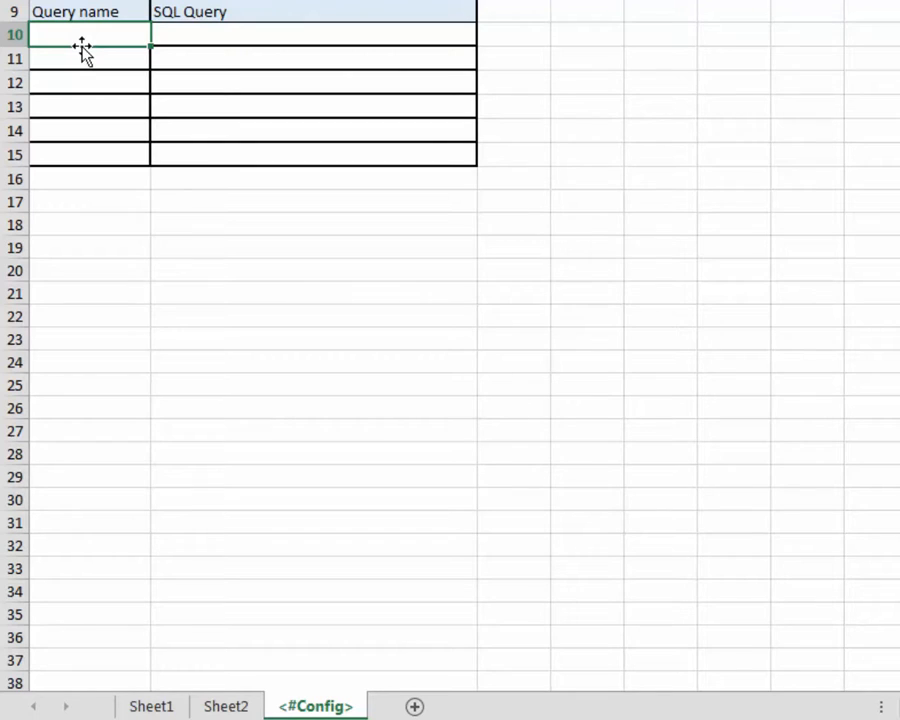
{"action": "type", "text": "GetAlarms"}
{"action": "key", "text": "Tab"}
{"action": "type", "text": "SQ"}
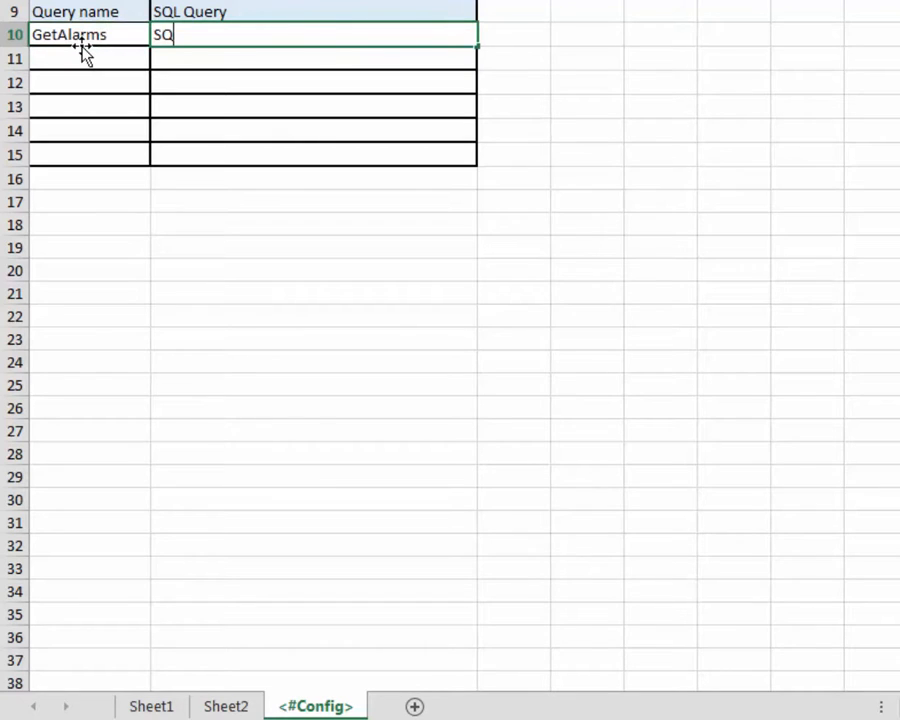
{"action": "type", "text": "L(General;"}
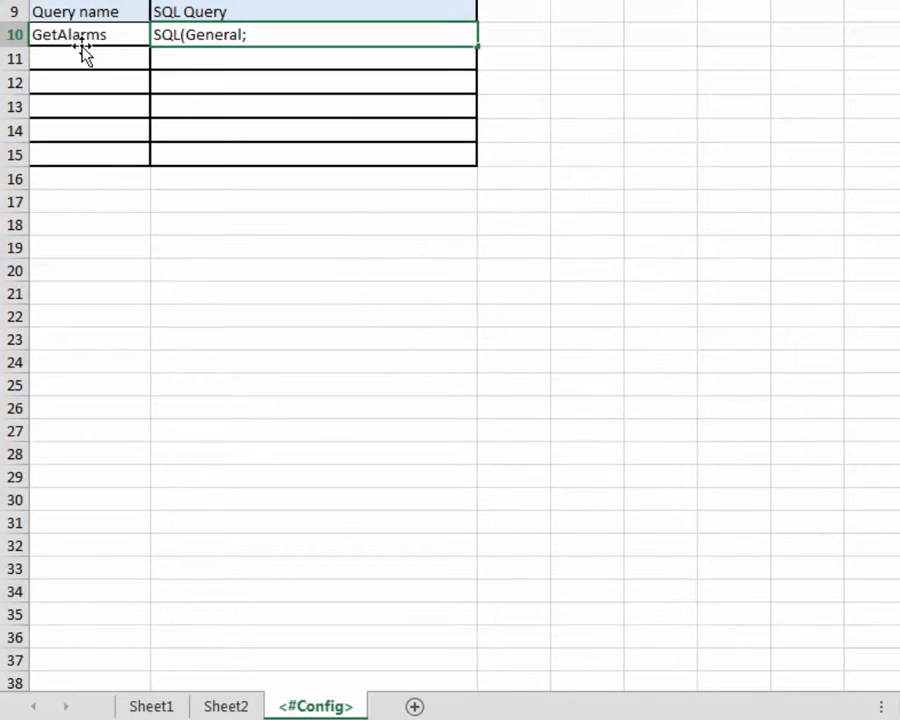
{"action": "type", "text": "SELECT * FROM"}
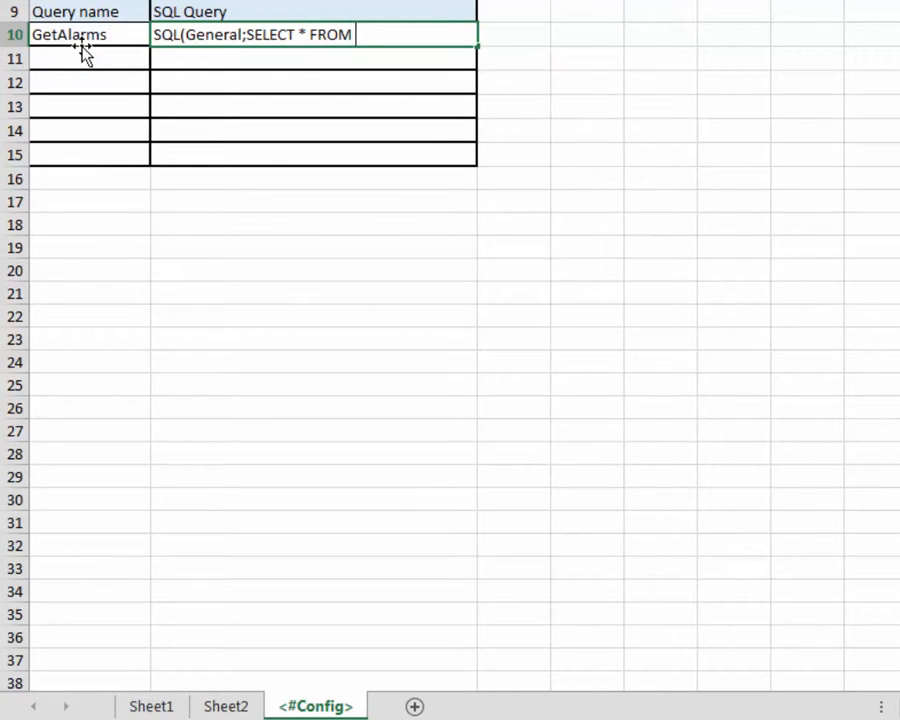
{"action": "type", "text": "larmServer"}
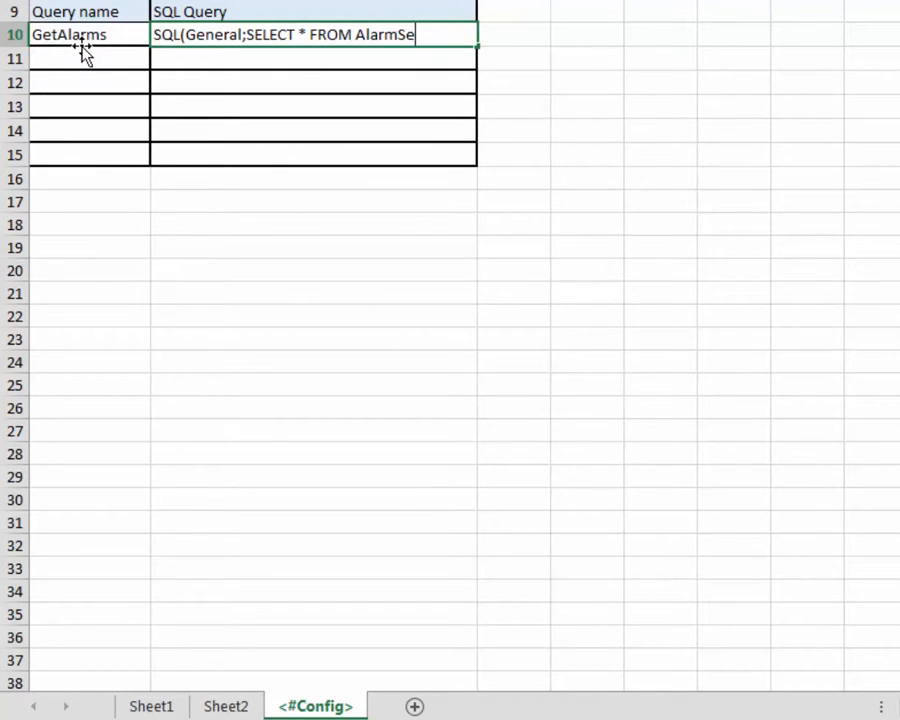
{"action": "type", "text": ")"}
{"action": "key", "text": "Return"}
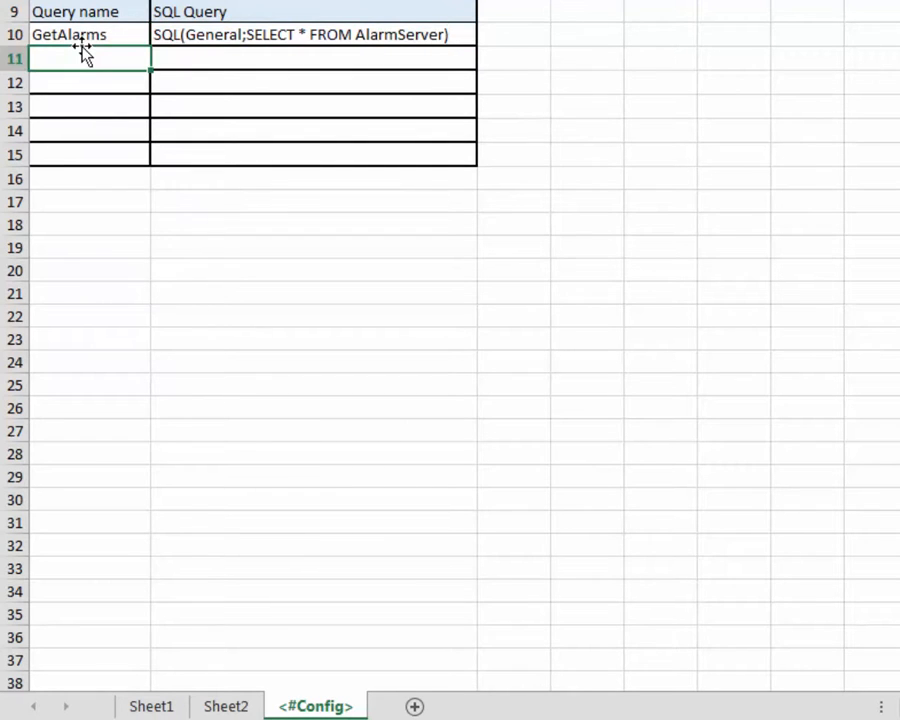
- On Sheet2, enter the column headings Time in A1 and Text in B1
{"action": "left_click", "coordinate": [226, 706]}
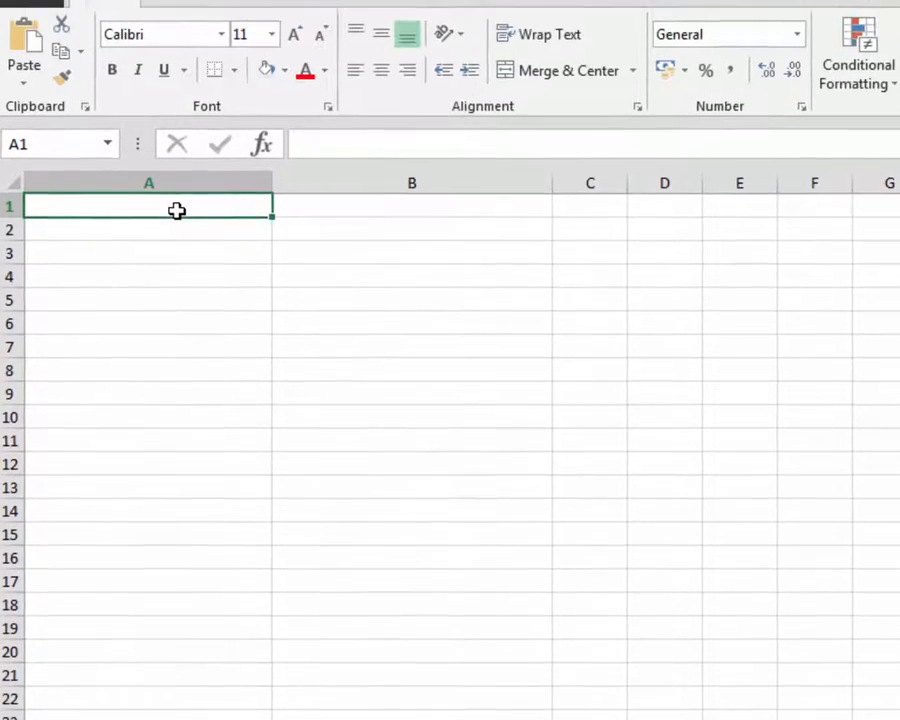
{"action": "type", "text": "Time"}
{"action": "key", "text": "Tab"}
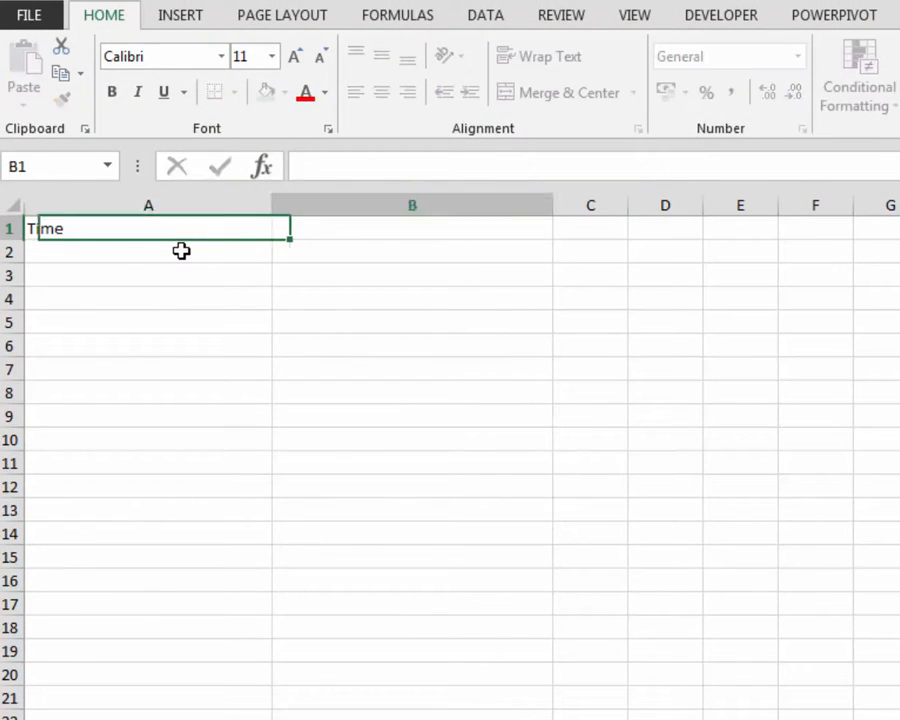
{"action": "type", "text": "Text"}
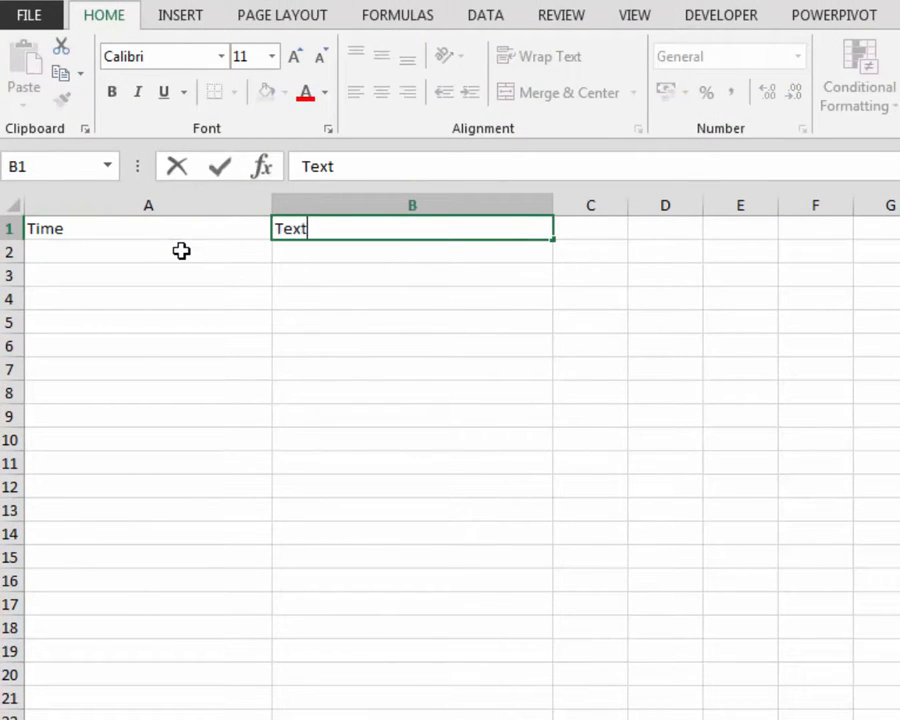
{"action": "key", "text": "Return"}
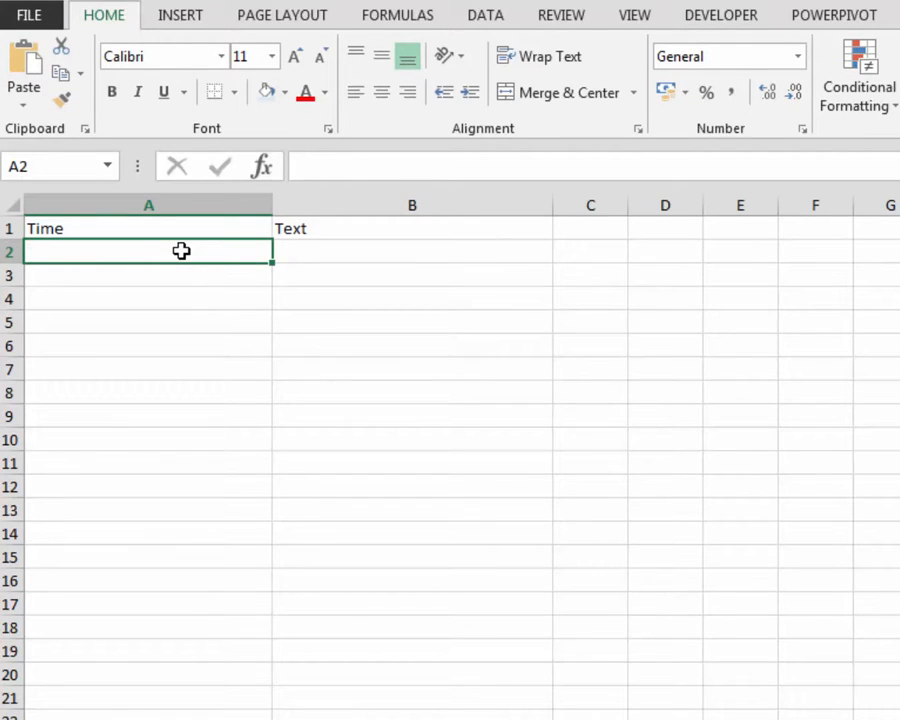
- Enter the alarm tags <#GetAlarms.ActiveTime> in cell A2 and <#GetAlarms.Text> in cell B2
{"action": "type", "text": "<"}
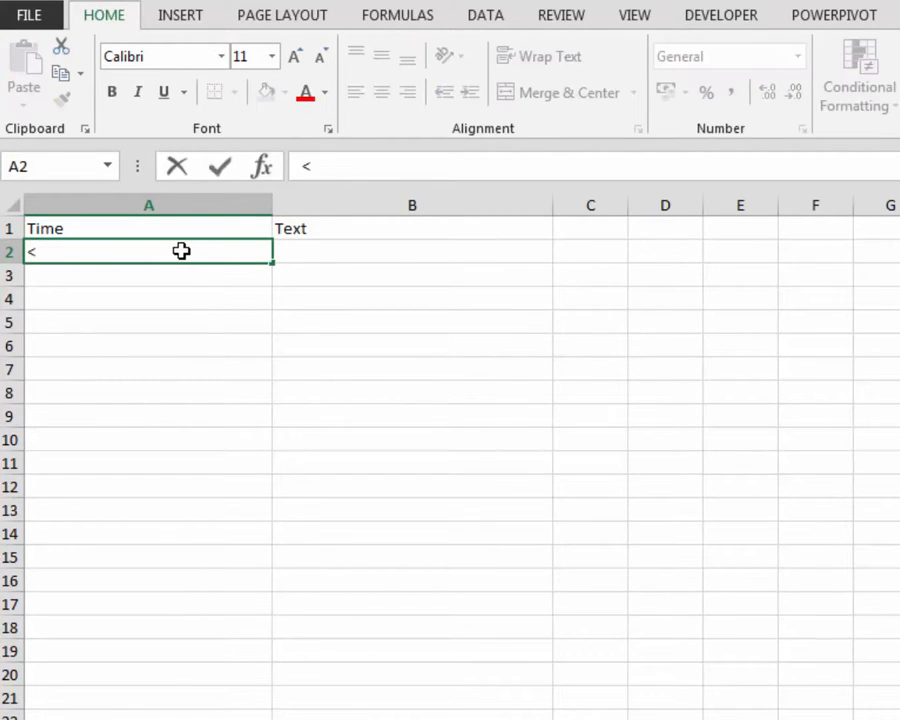
{"action": "type", "text": "#GetAlarms.ActiveTime>"}
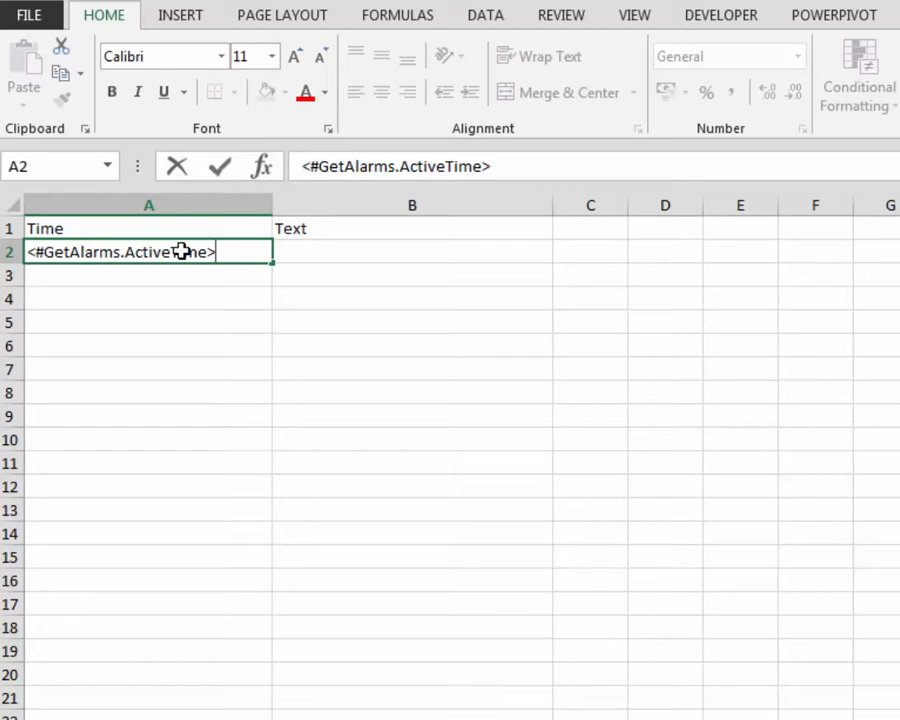
{"action": "key", "text": "Tab"}
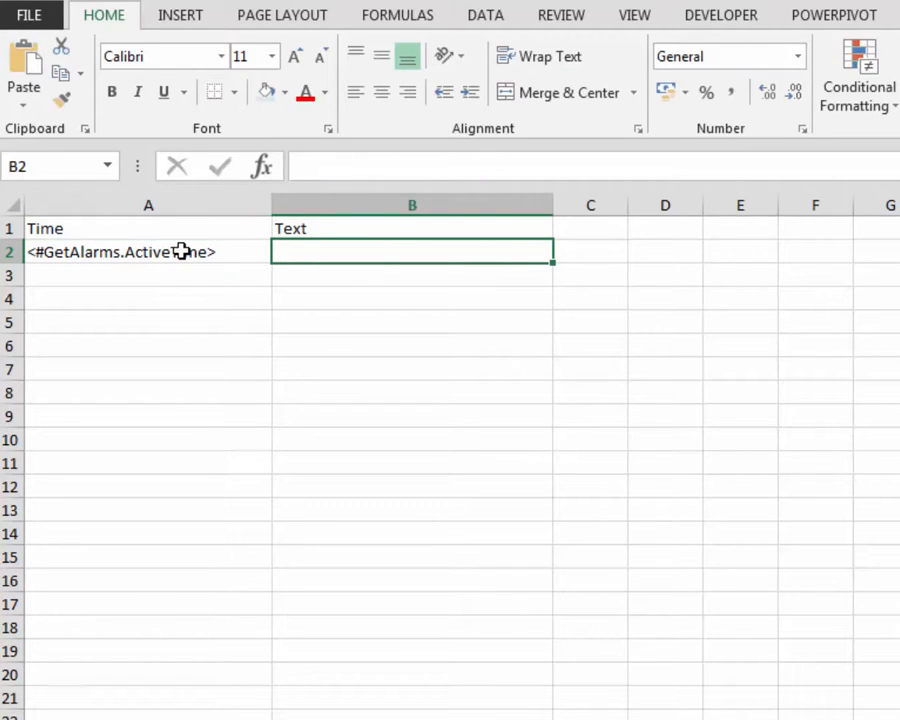
{"action": "type", "text": "<"}
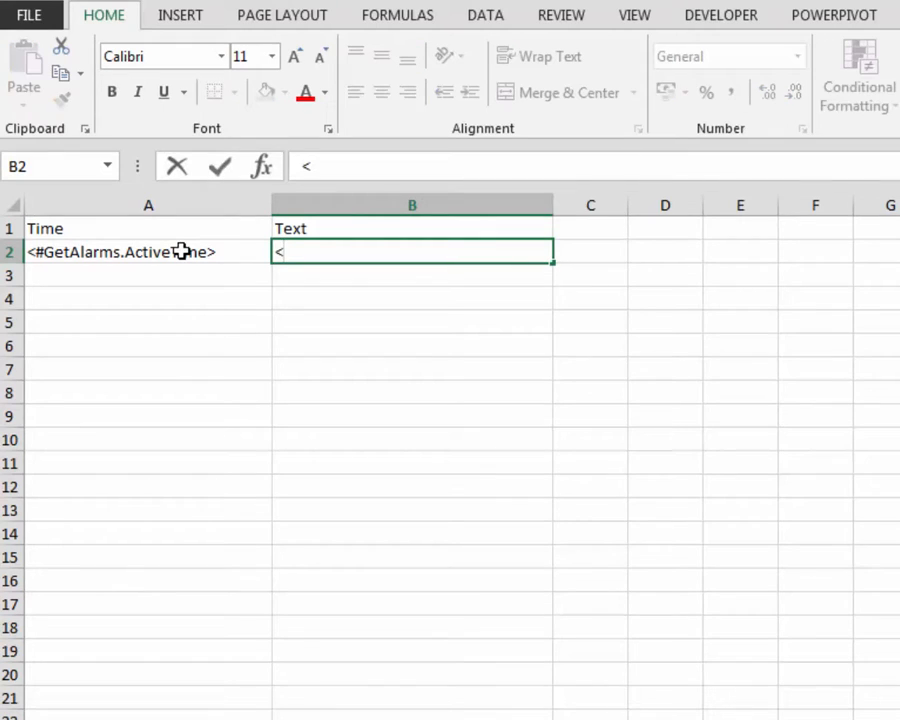
{"action": "type", "text": "#GetAlarms.Text>"}
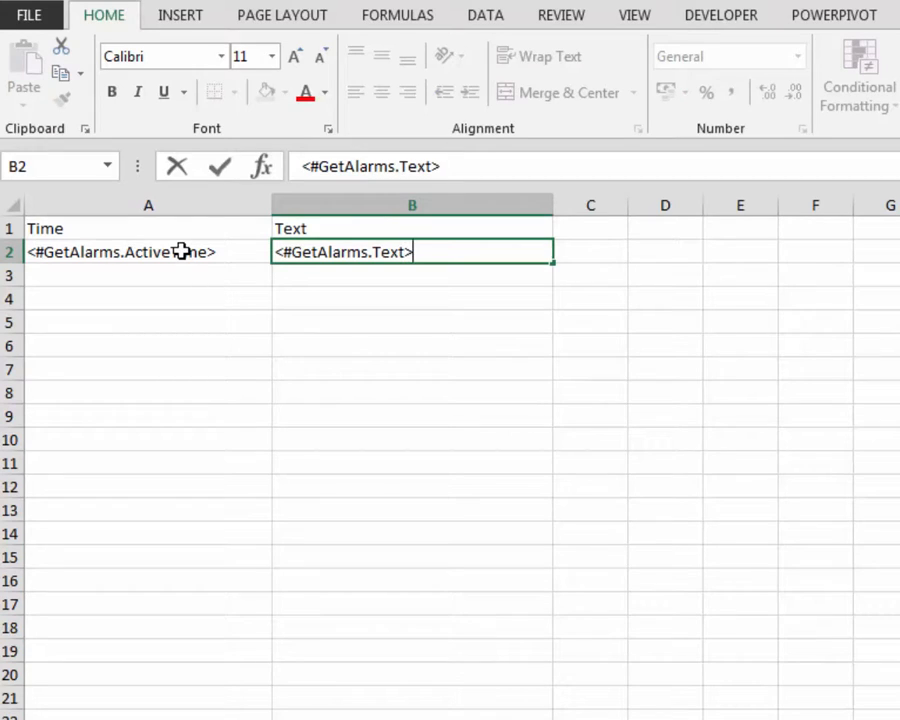
{"action": "key", "text": "Return"}
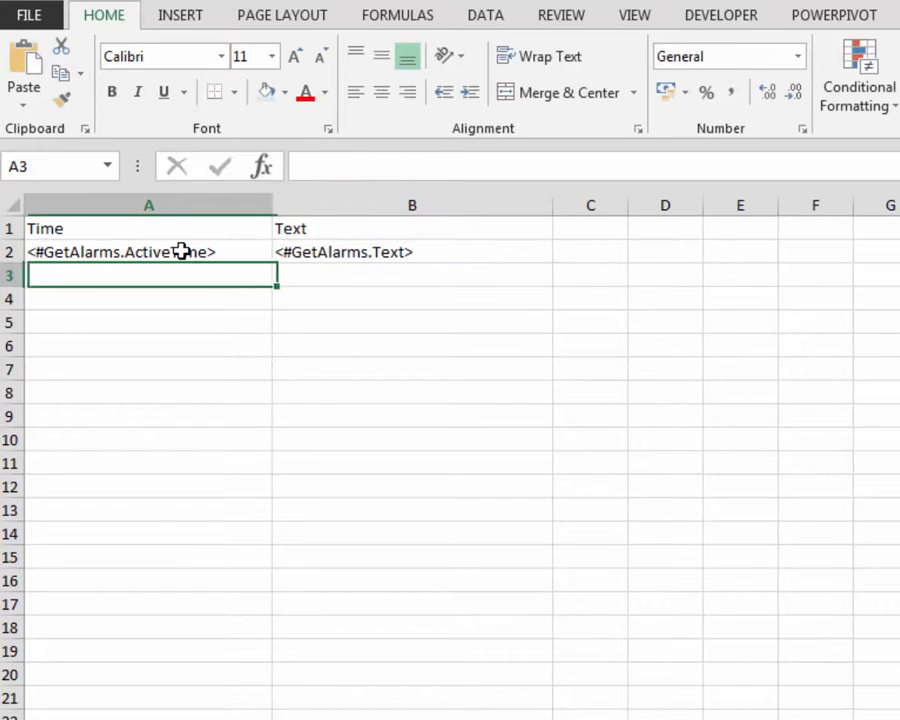
- Define the workbook-scoped name __GetAlarms__ for the range A2:B2 on Sheet2
{"action": "left_click_drag", "start_coordinate": [181, 251], "coordinate": [336, 251]}
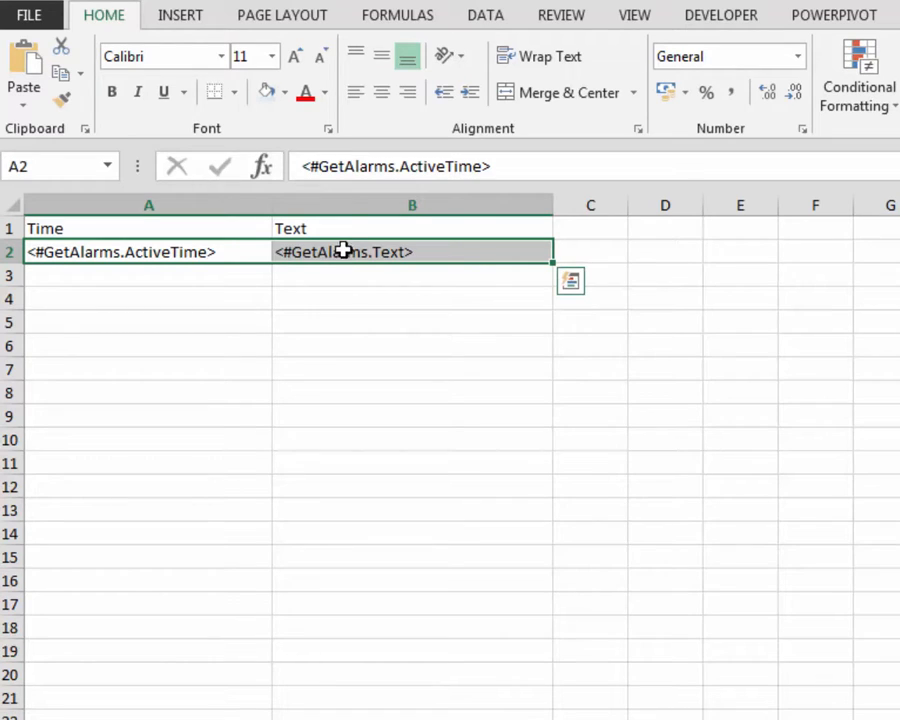
{"action": "left_click", "coordinate": [402, 20]}
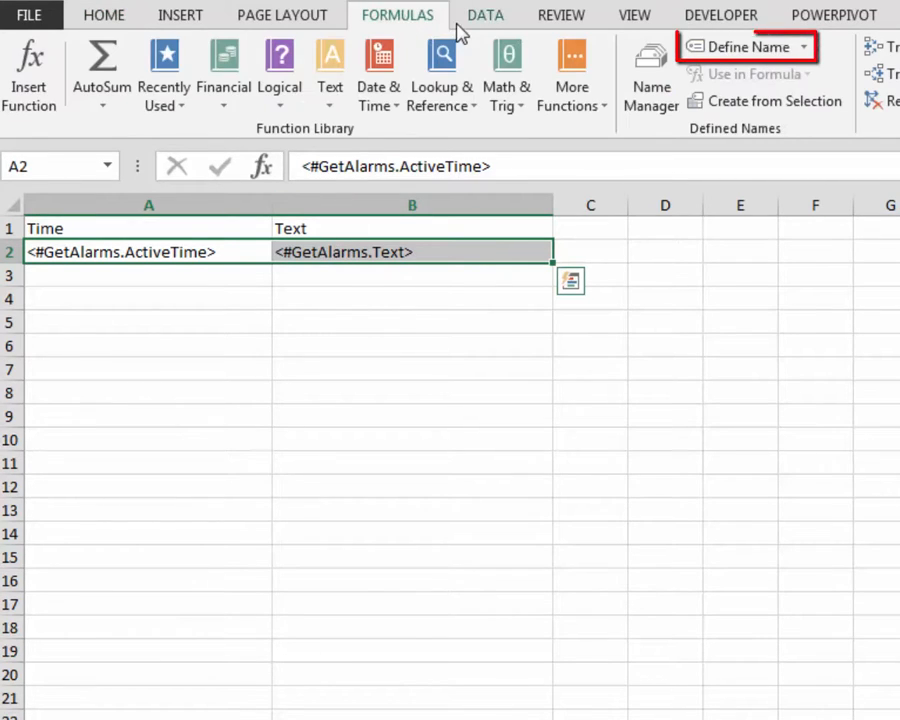
{"action": "left_click", "coordinate": [760, 47]}
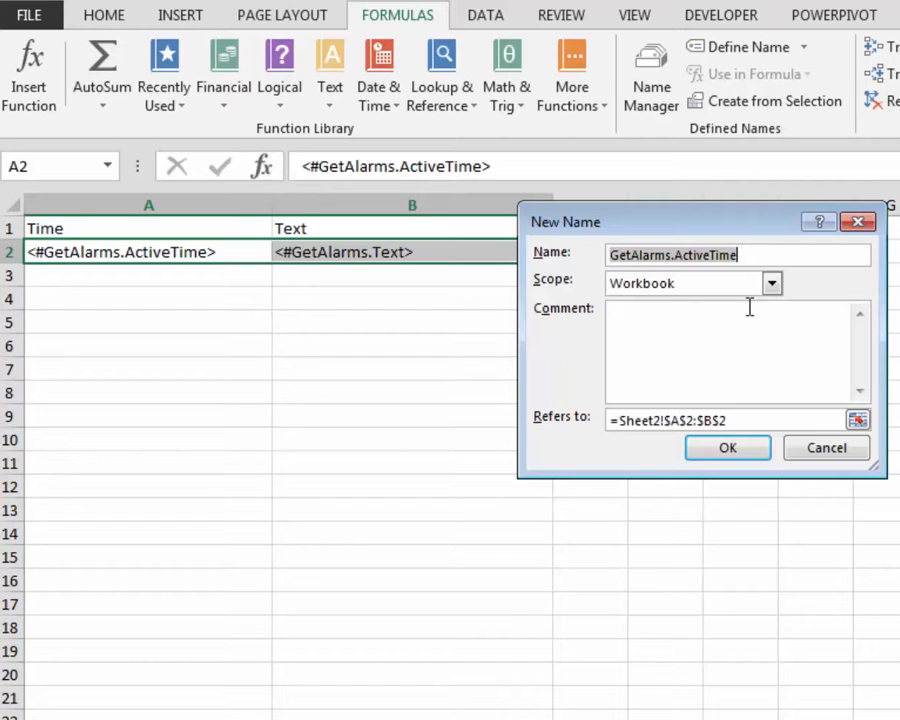
{"action": "type", "text": "_"}
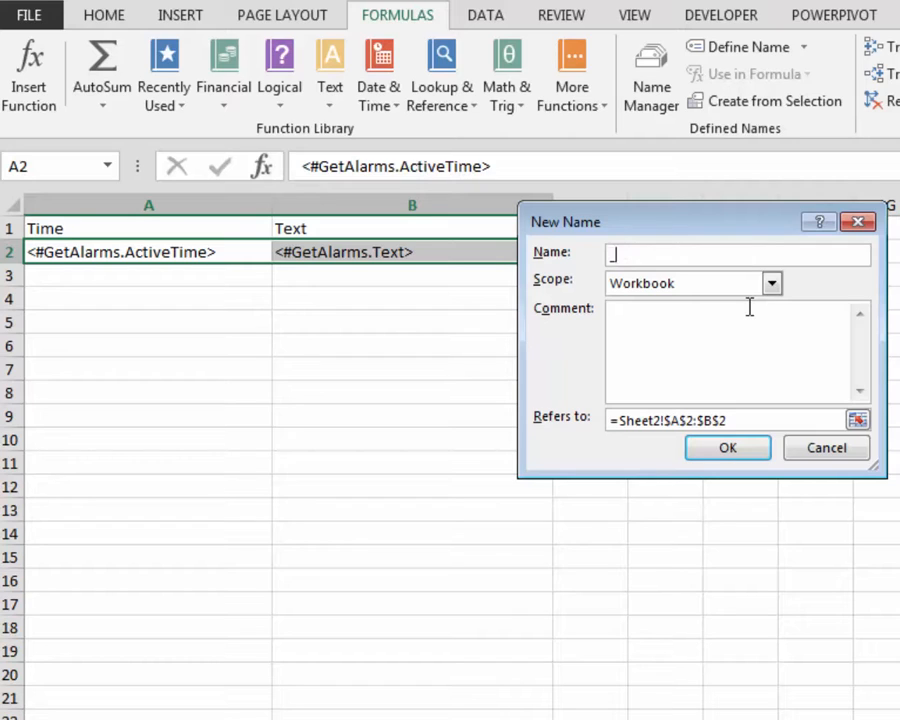
{"action": "type", "text": "_GetAlarms"}
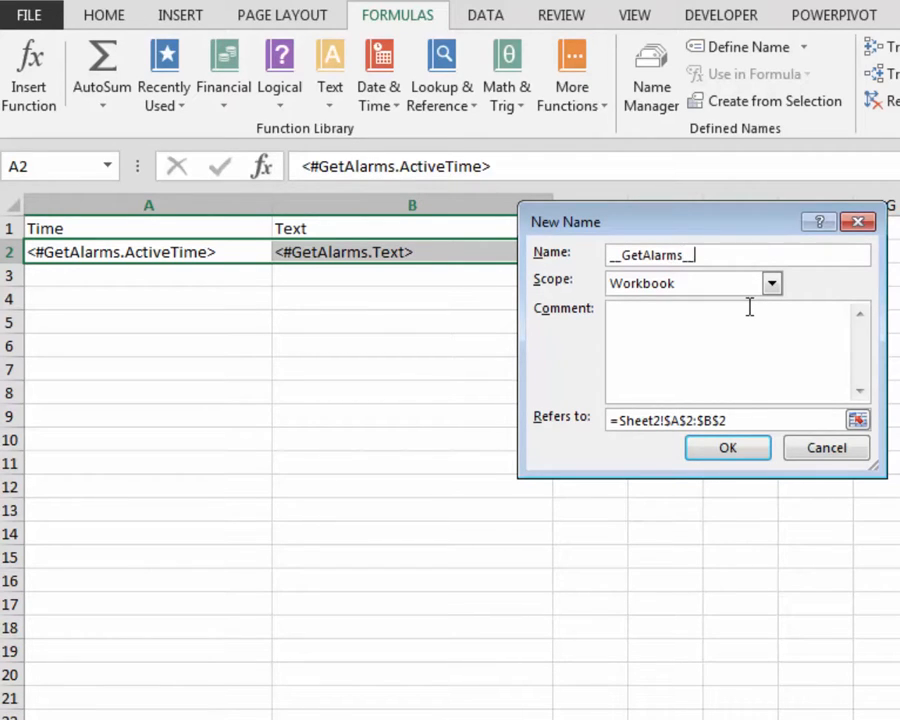
{"action": "type", "text": "__"}
{"action": "left_click", "coordinate": [714, 456]}
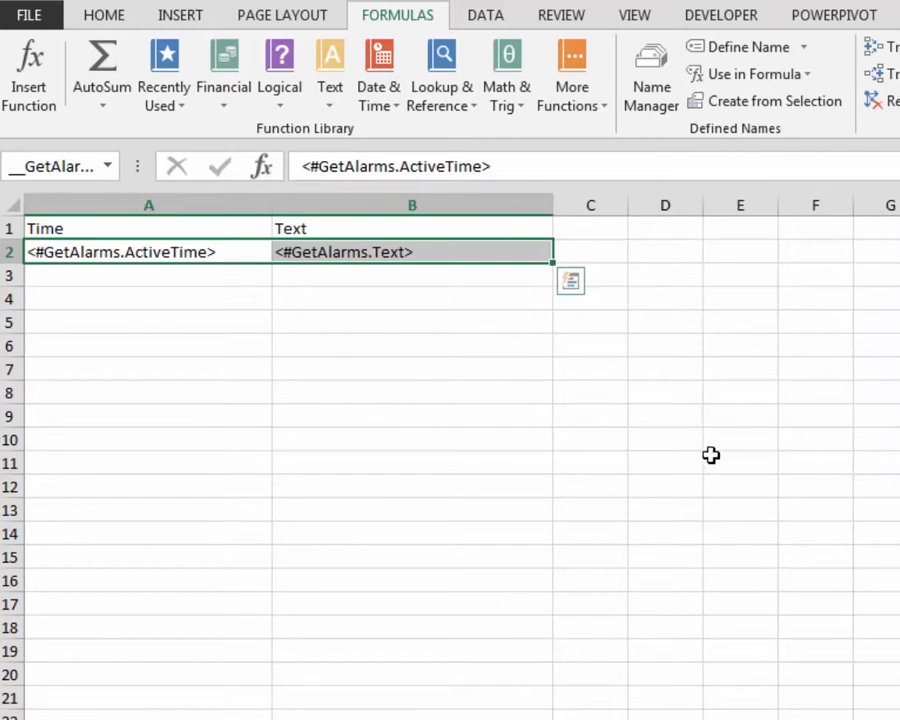
{"action": "left_click", "coordinate": [459, 443]}
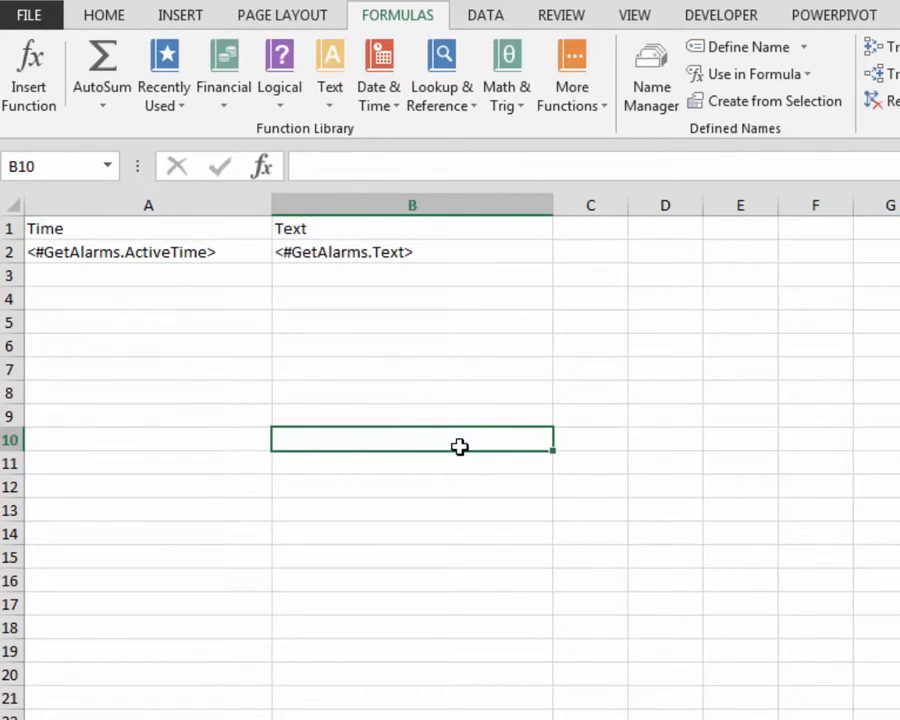
- Format column A of Sheet2 with the Time number category and the type 13:30:55
{"action": "left_click", "coordinate": [139, 204]}
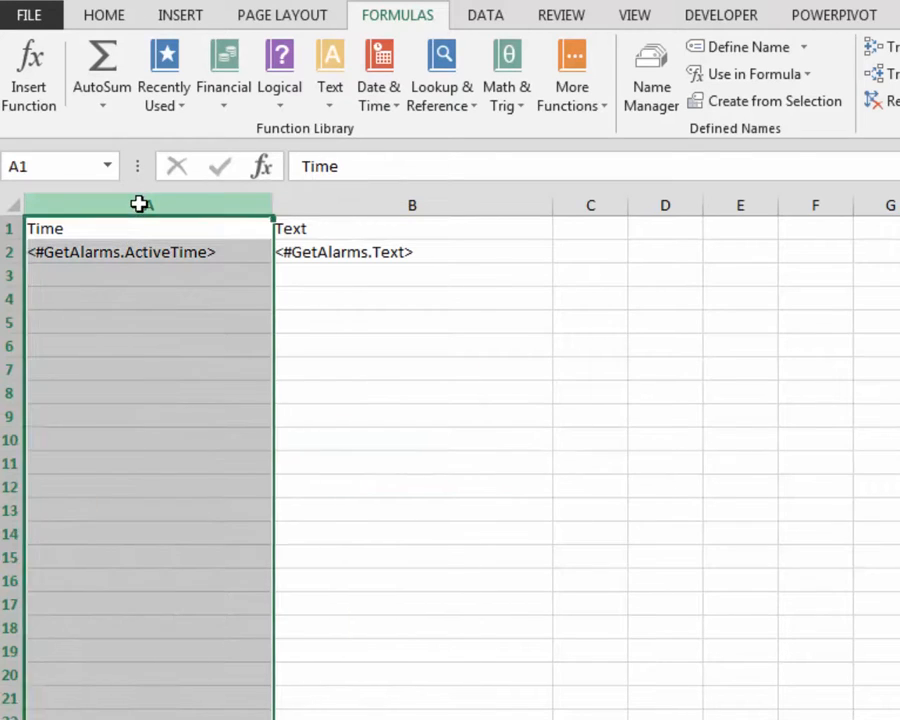
{"action": "right_click", "coordinate": [139, 204]}
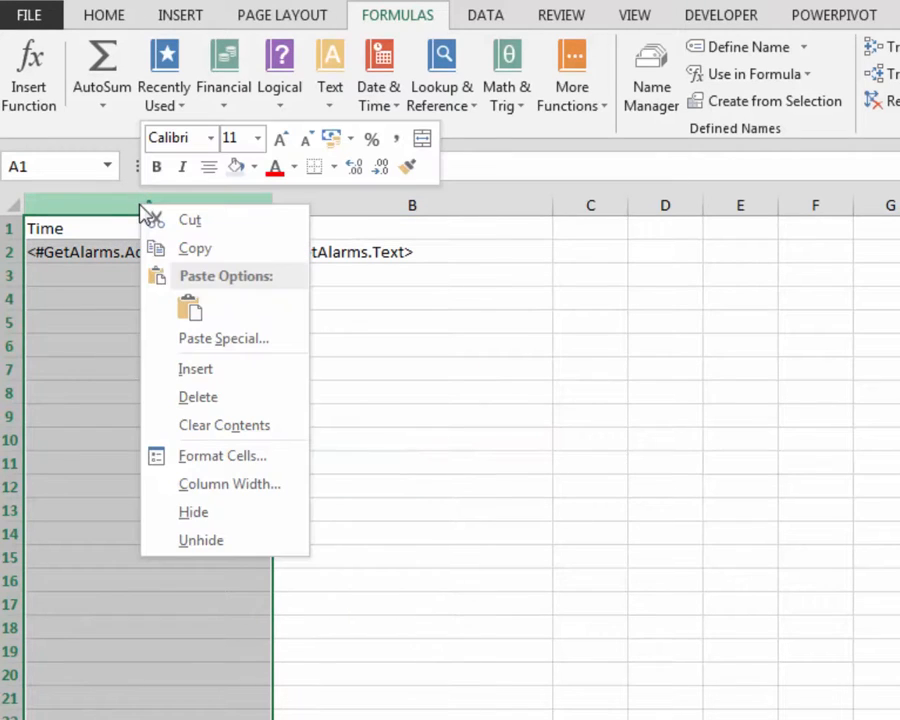
{"action": "left_click", "coordinate": [178, 462]}
{"action": "left_click", "coordinate": [62, 352]}
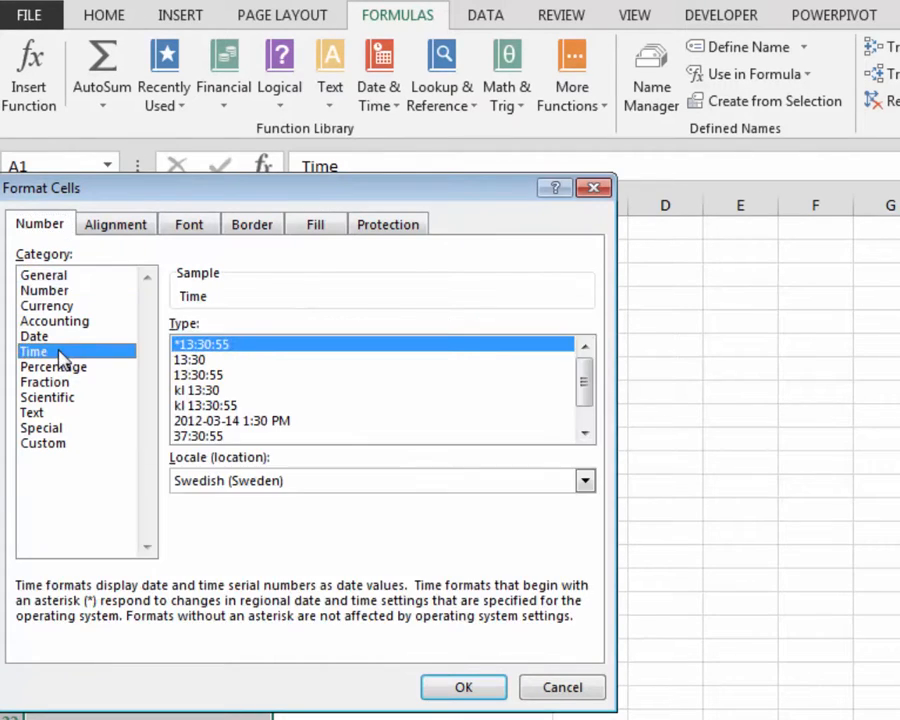
{"action": "left_click", "coordinate": [222, 376]}
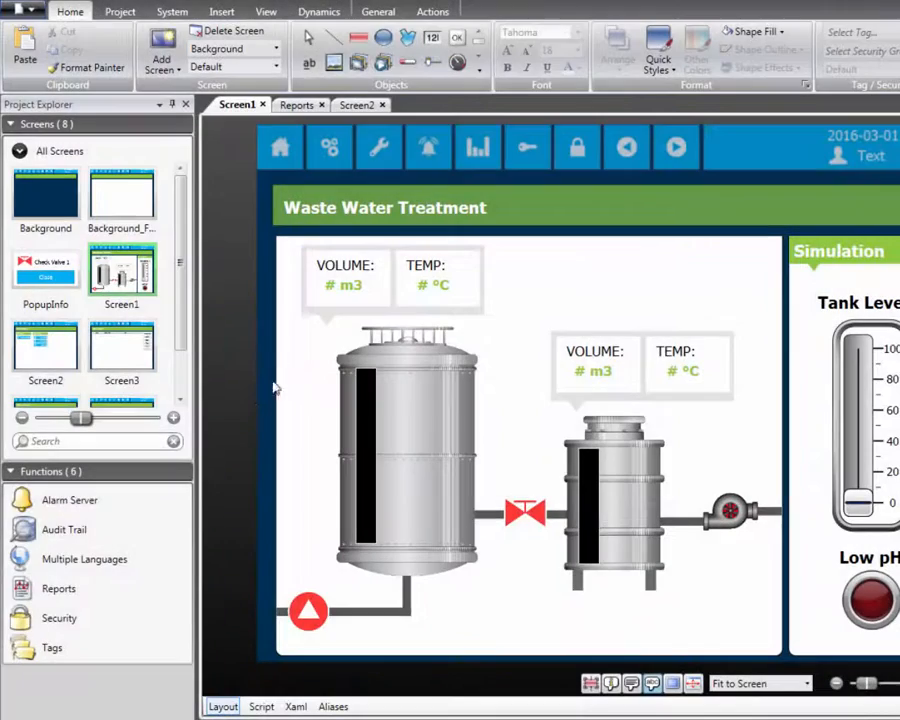
- Switch to iX Developer and add AdvancedReport.xls from the Reports folder as a new report template
{"action": "double_click", "coordinate": [113, 597]}
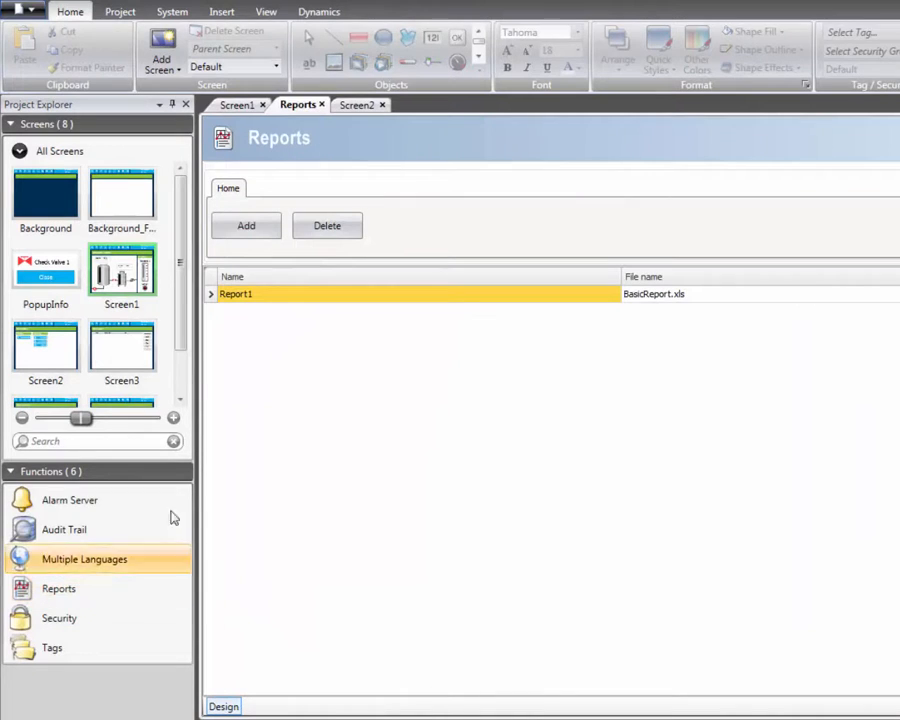
{"action": "left_click", "coordinate": [236, 232]}
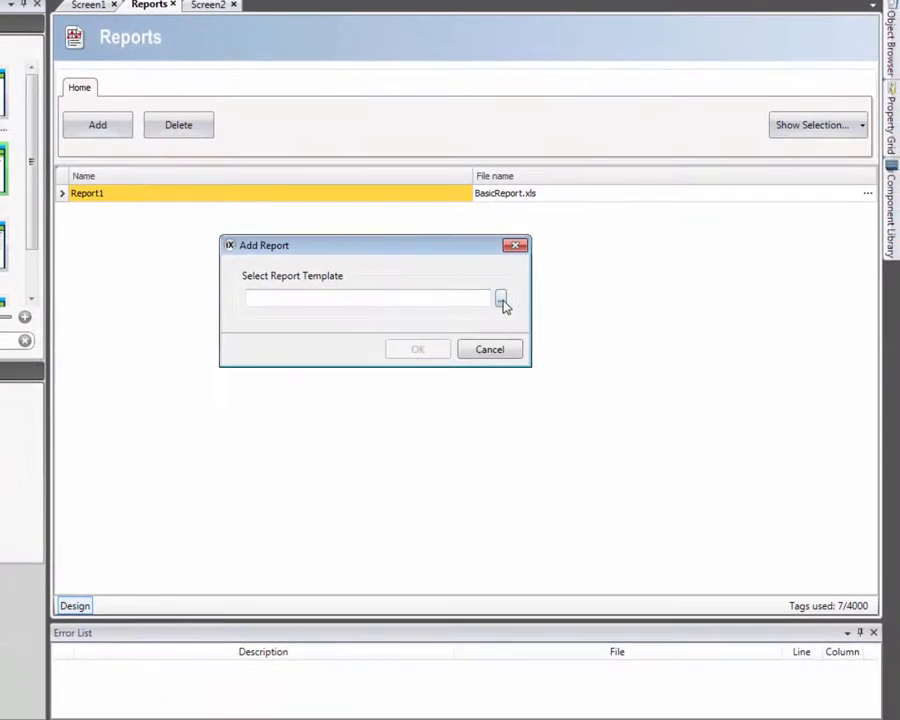
{"action": "left_click", "coordinate": [546, 329]}
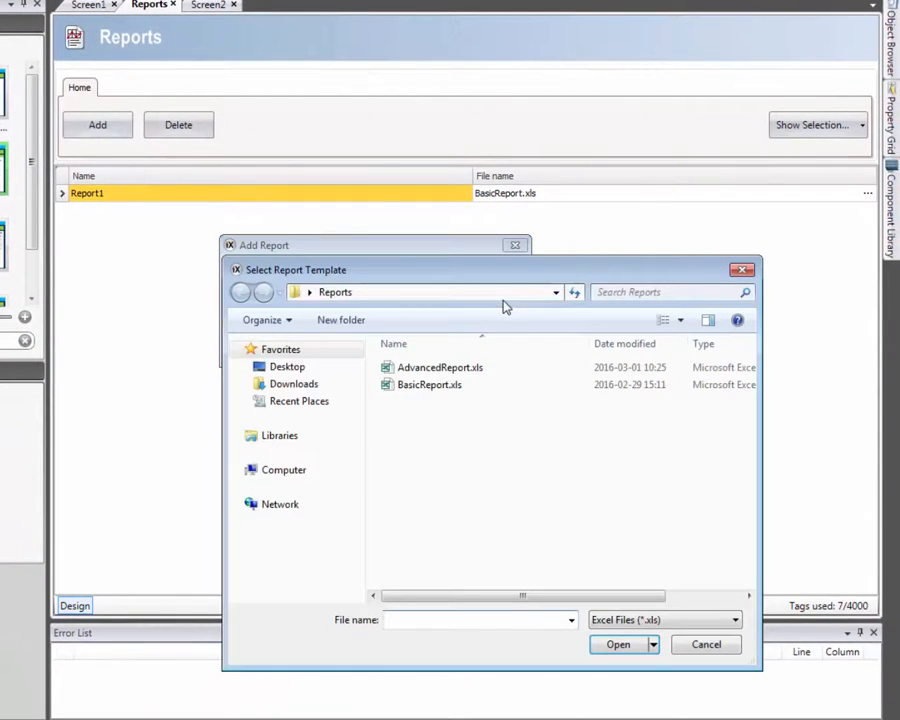
{"action": "left_click", "coordinate": [458, 369]}
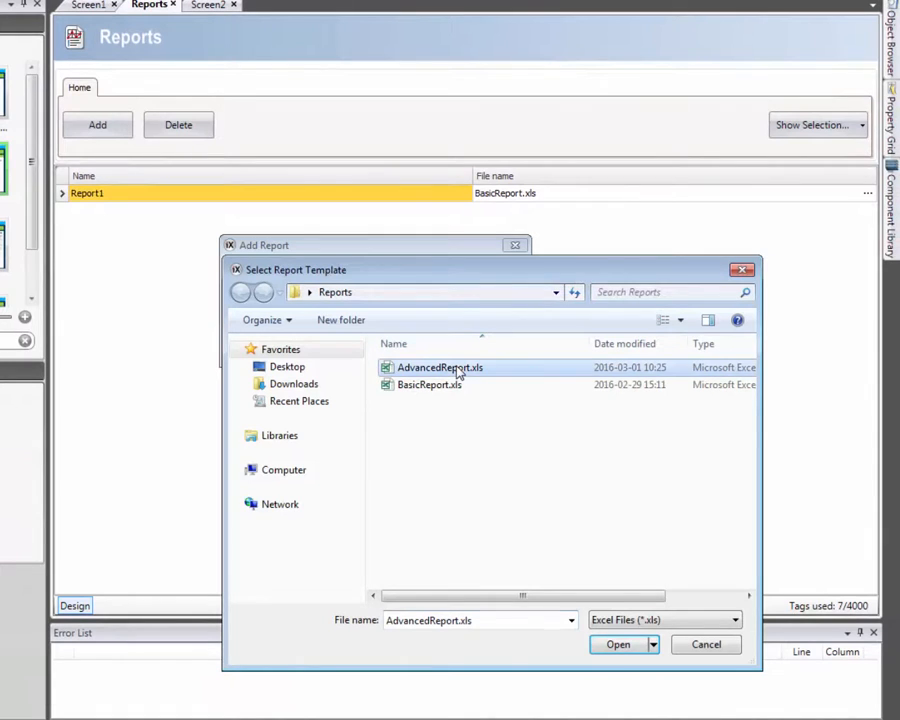
{"action": "left_click", "coordinate": [618, 645]}
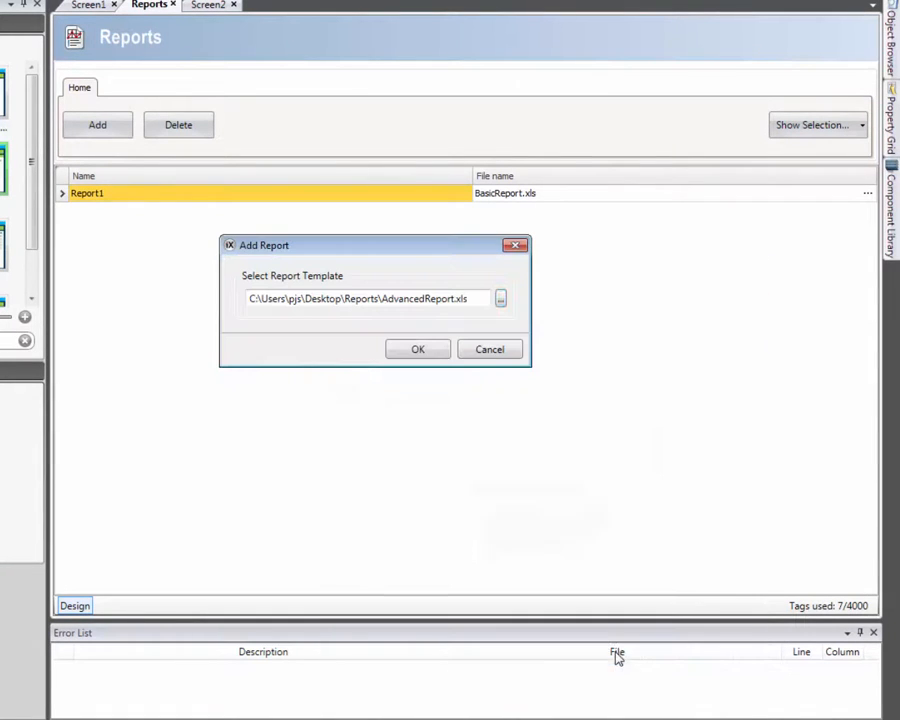
{"action": "left_click", "coordinate": [418, 351]}
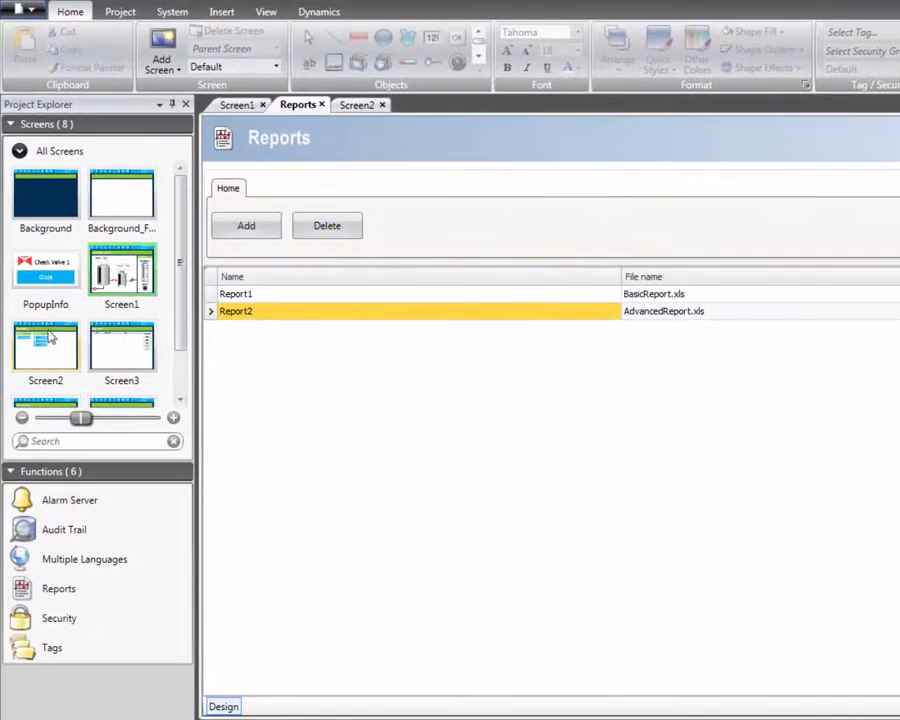
- On Screen2, give the Advanced Report button a click action that generates Report2 to a file
{"action": "double_click", "coordinate": [47, 343]}
{"action": "left_click", "coordinate": [556, 336]}
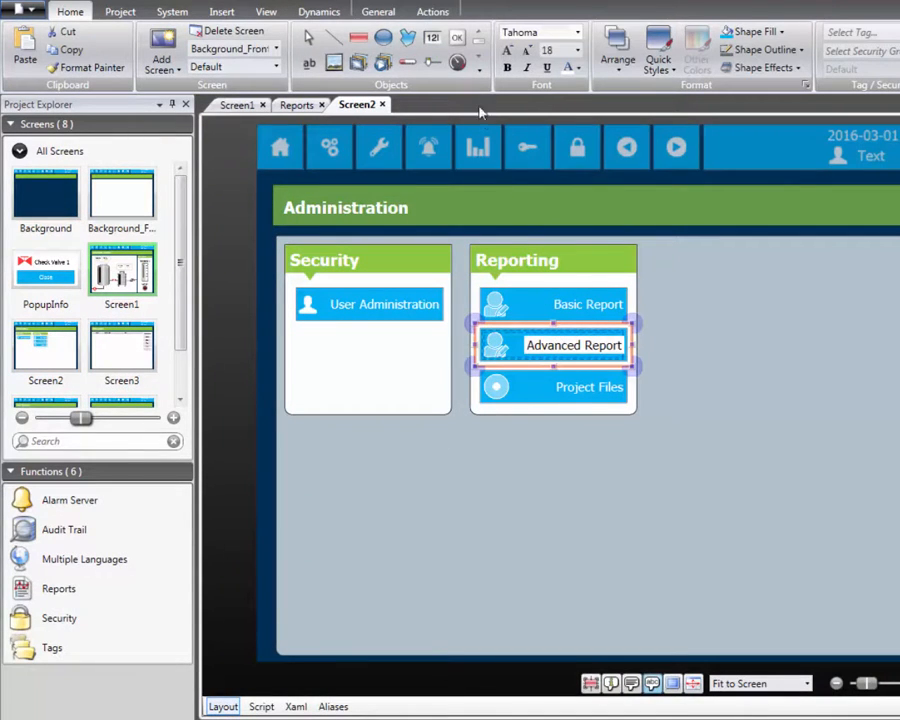
{"action": "left_click", "coordinate": [433, 11]}
{"action": "left_click", "coordinate": [162, 33]}
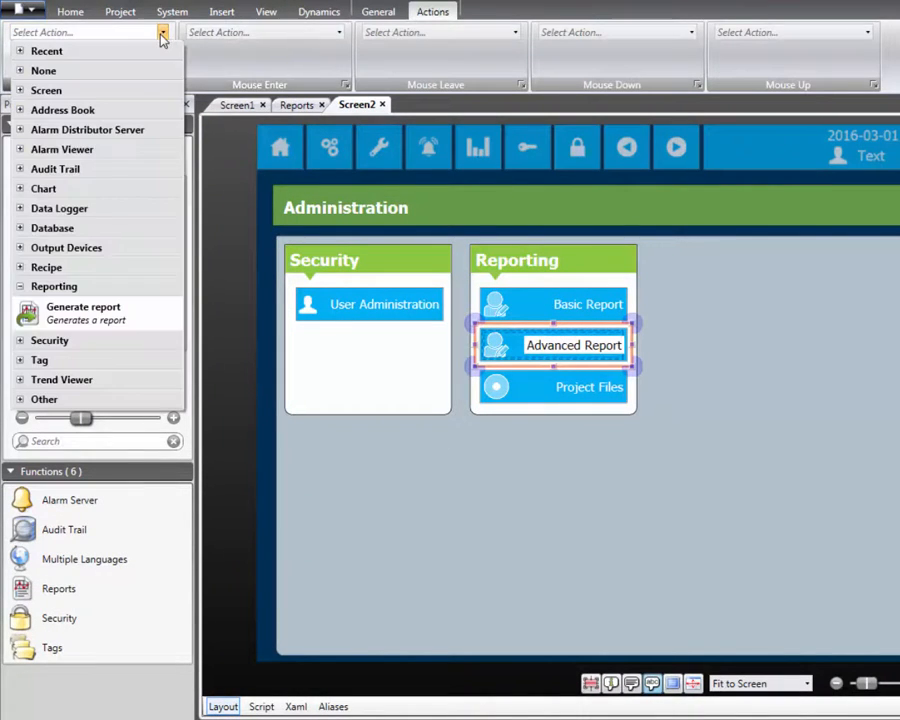
{"action": "left_click", "coordinate": [48, 312]}
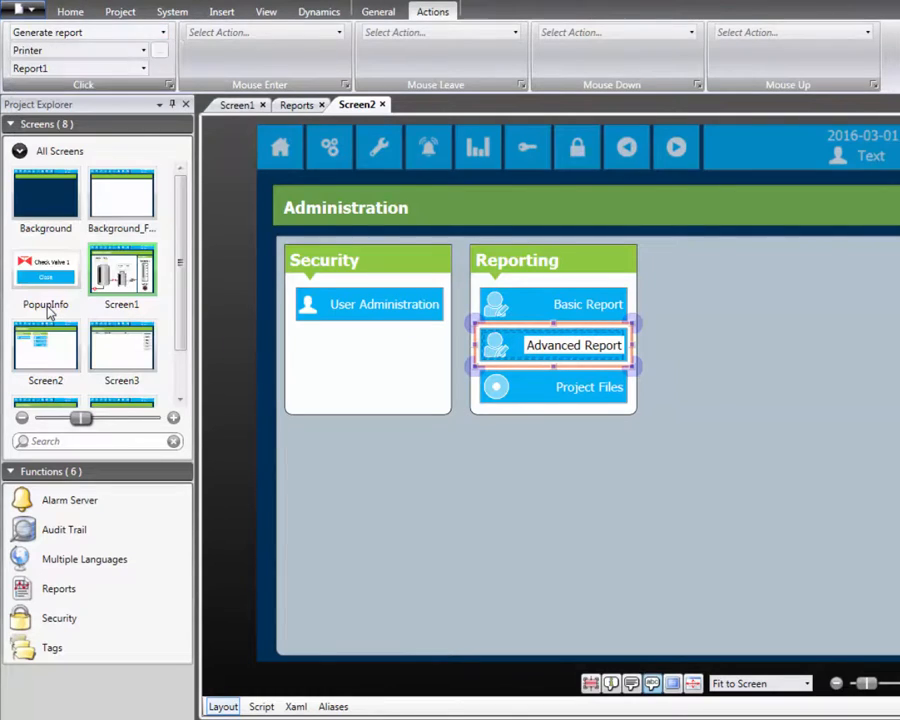
{"action": "left_click", "coordinate": [145, 51]}
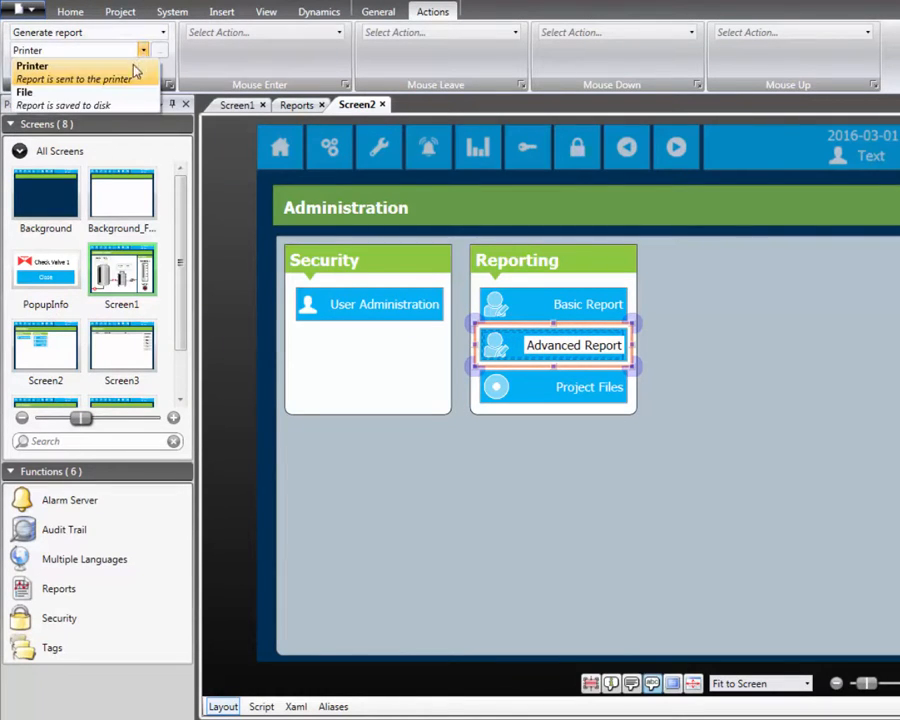
{"action": "left_click", "coordinate": [112, 91]}
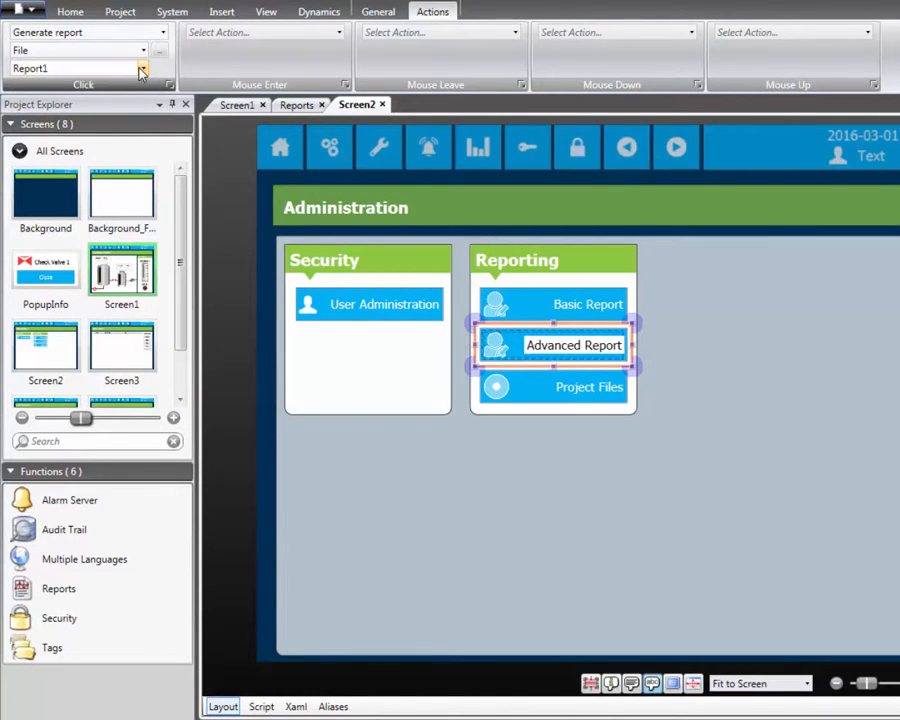
{"action": "left_click", "coordinate": [143, 68]}
{"action": "left_click", "coordinate": [133, 96]}
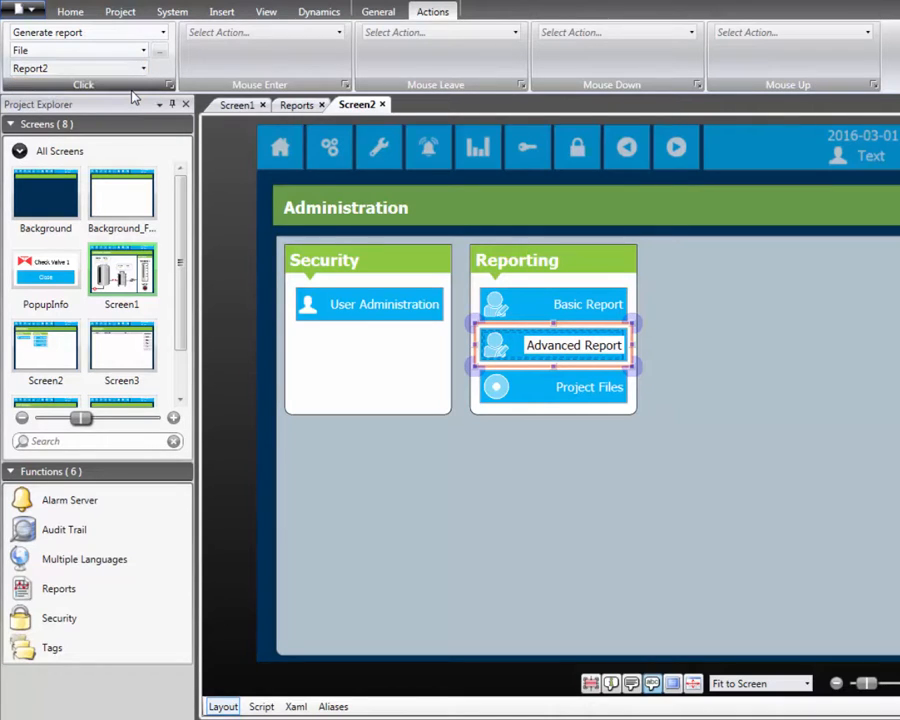
- Run the project and show the alarm history in the running application
{"action": "left_click", "coordinate": [125, 11]}
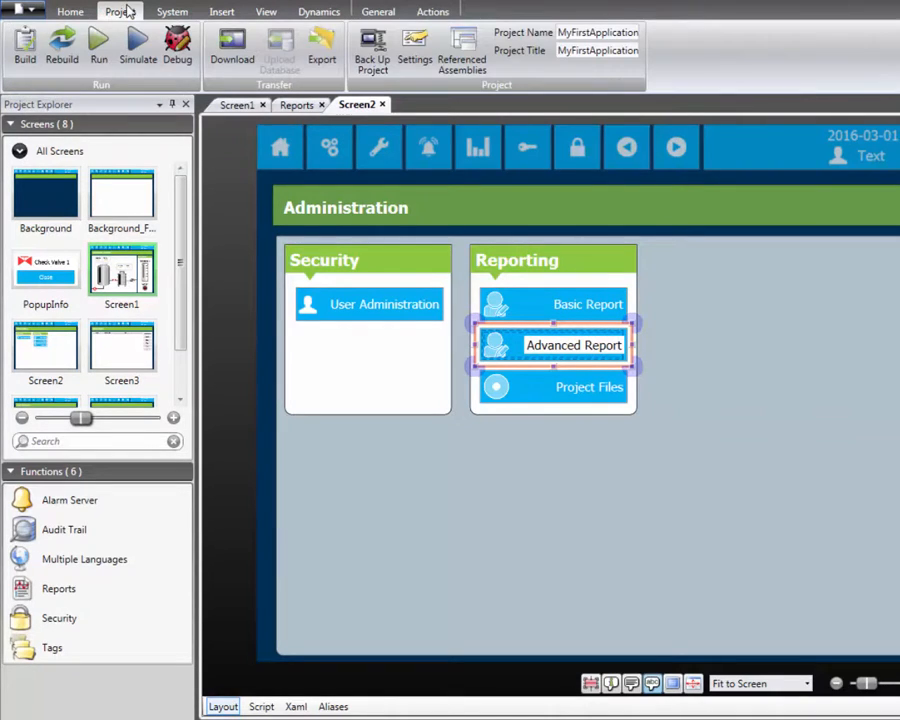
{"action": "left_click", "coordinate": [99, 52]}
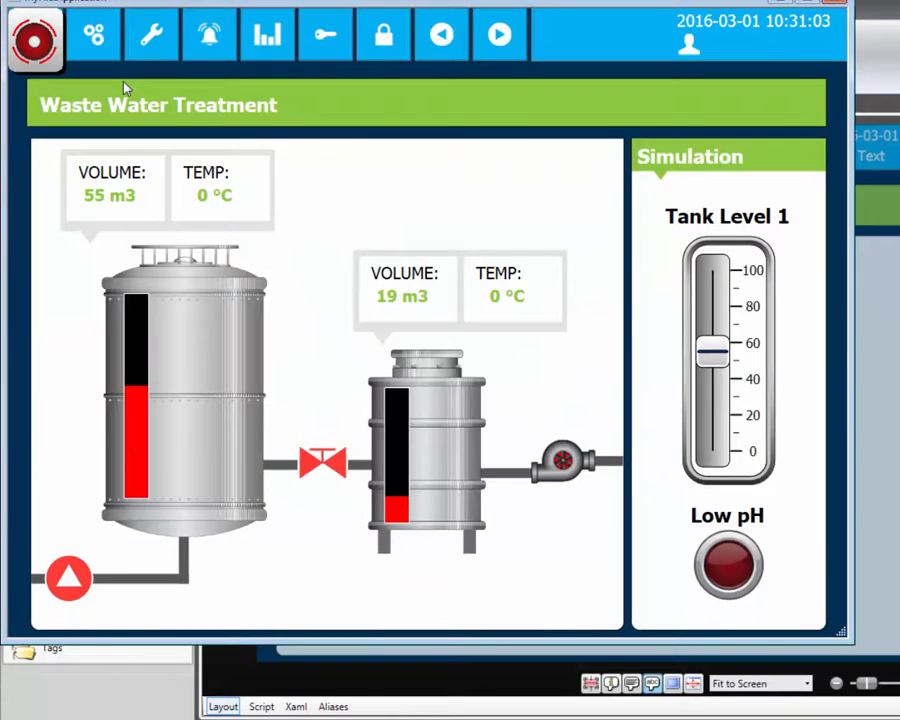
{"action": "left_click", "coordinate": [210, 58]}
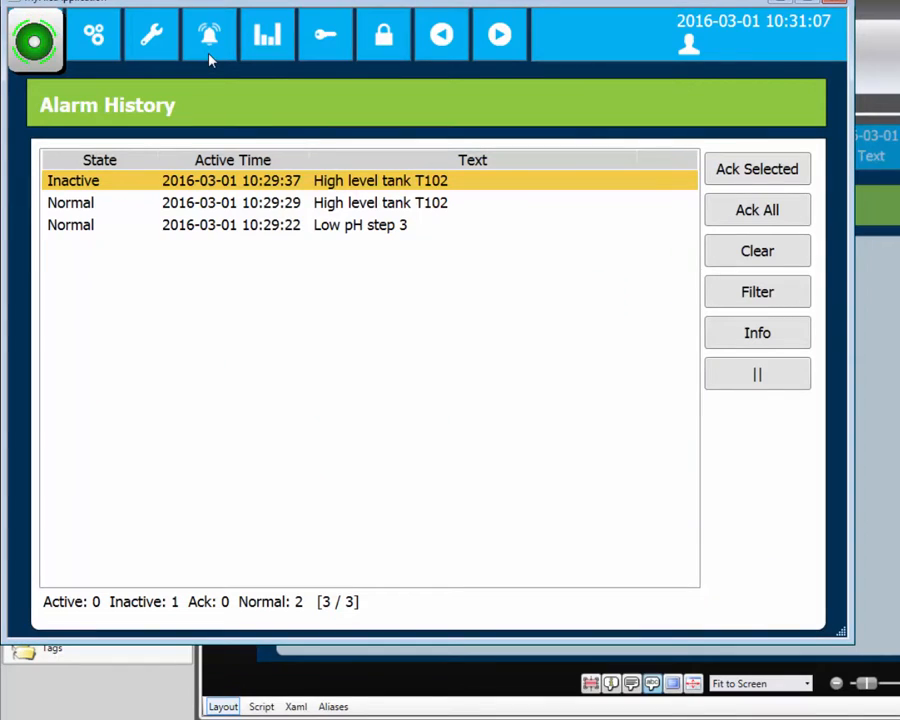
- Generate the advanced report from the Administration screen, and open the saved report file from the project files to its Sheet2
{"action": "left_click", "coordinate": [100, 37]}
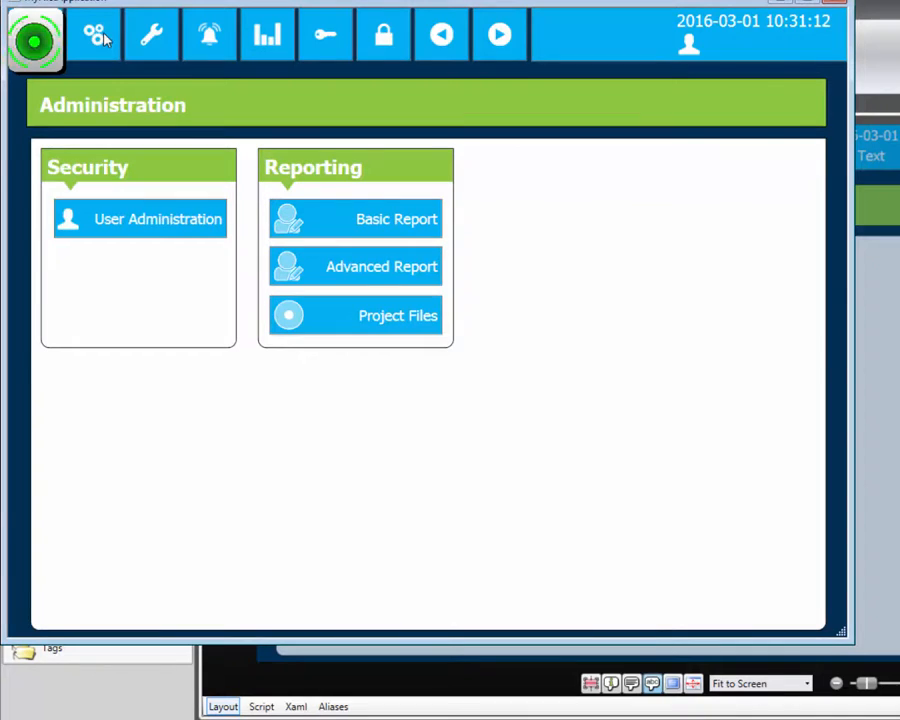
{"action": "left_click", "coordinate": [293, 275]}
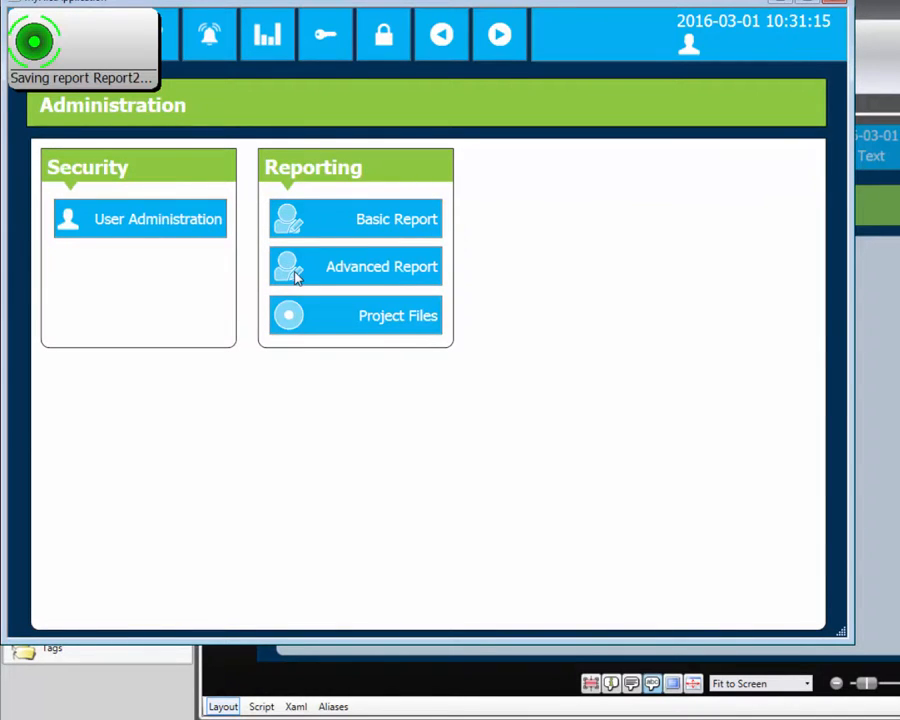
{"action": "left_click", "coordinate": [324, 313]}
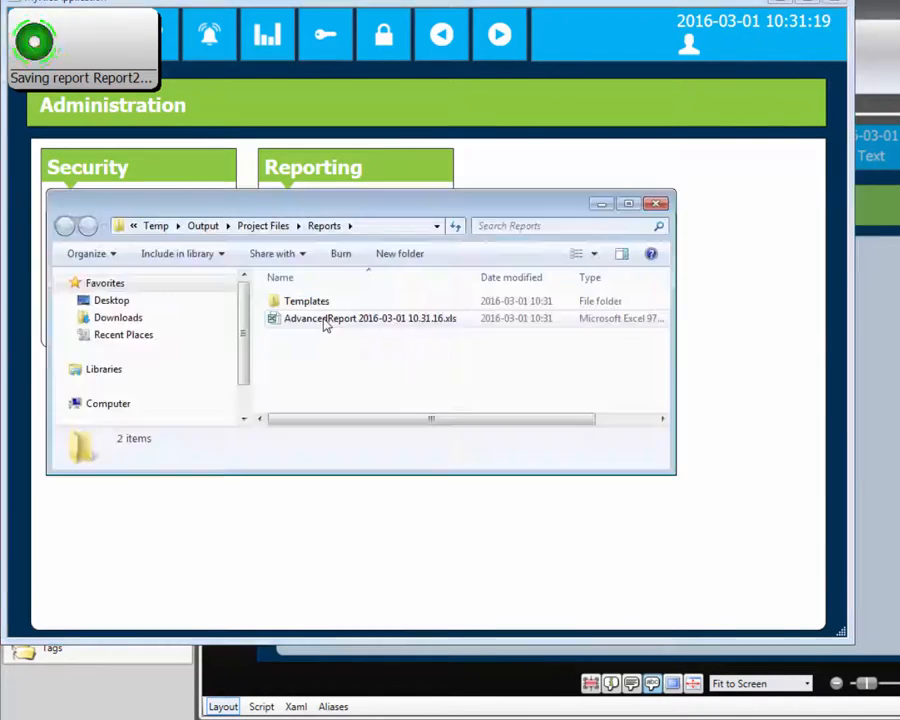
{"action": "double_click", "coordinate": [325, 319]}
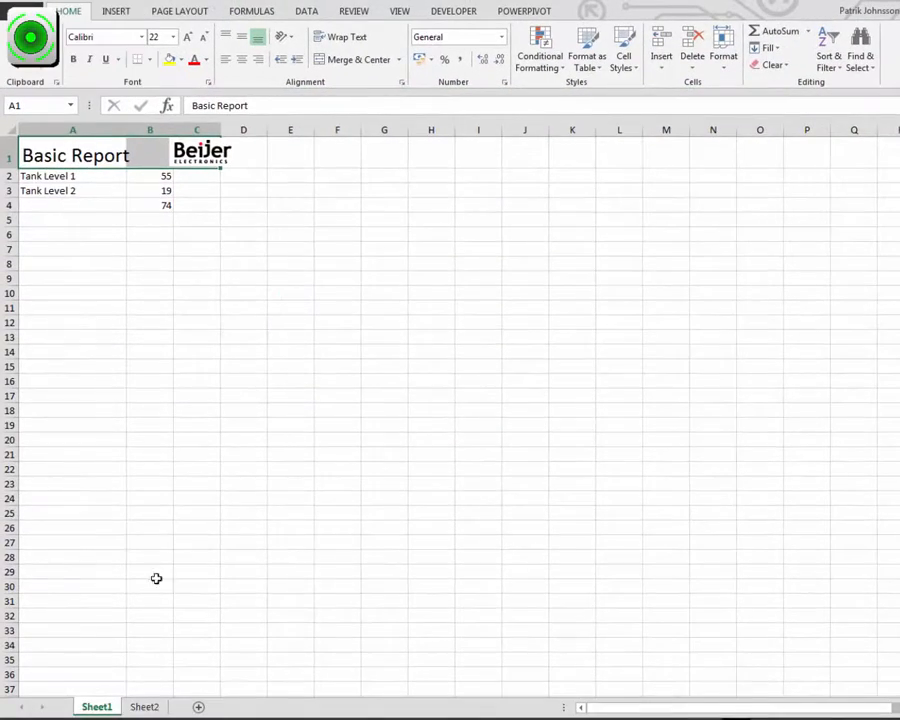
{"action": "left_click", "coordinate": [145, 707]}
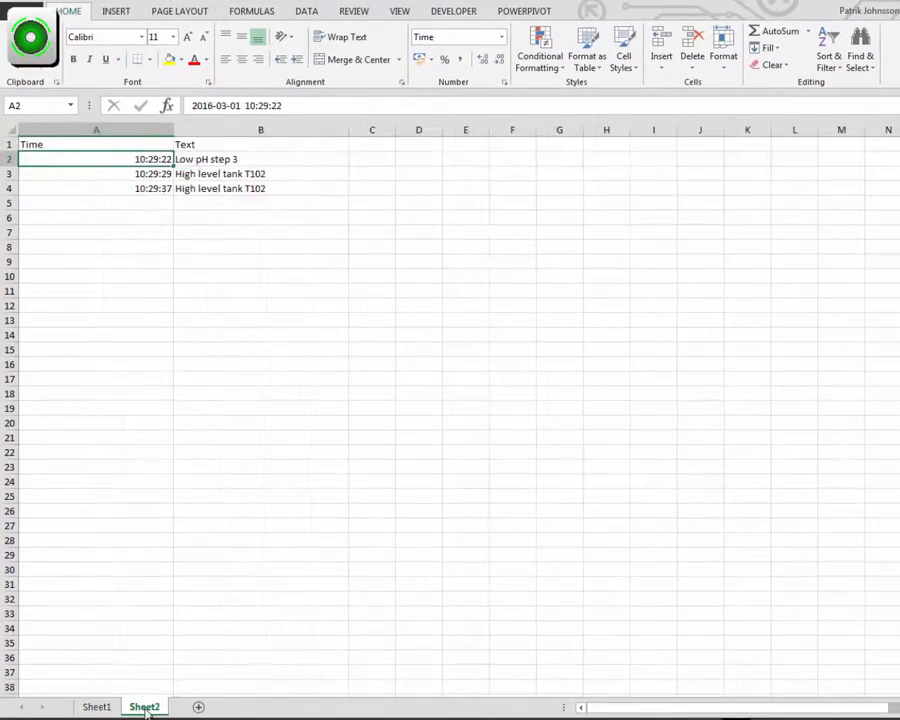